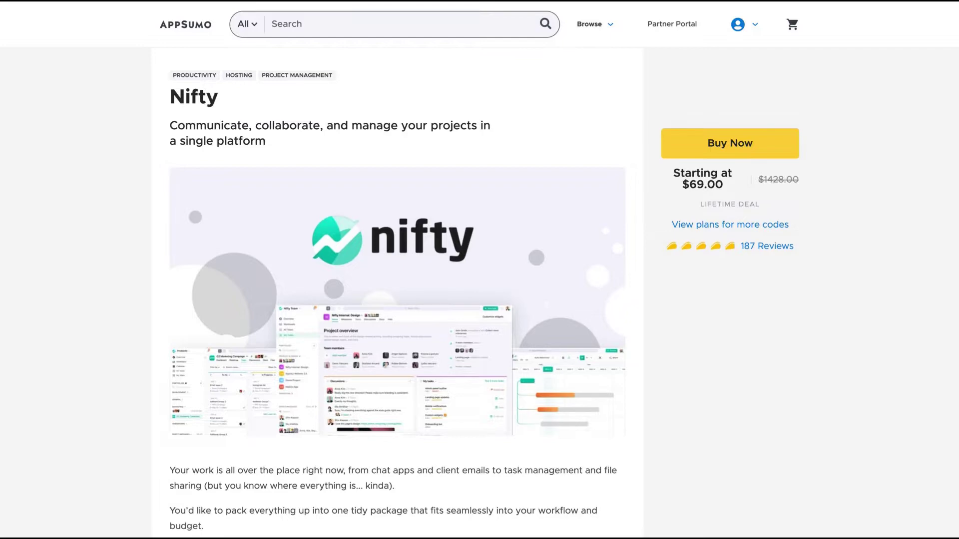
scroll(397, 300, down, 8)
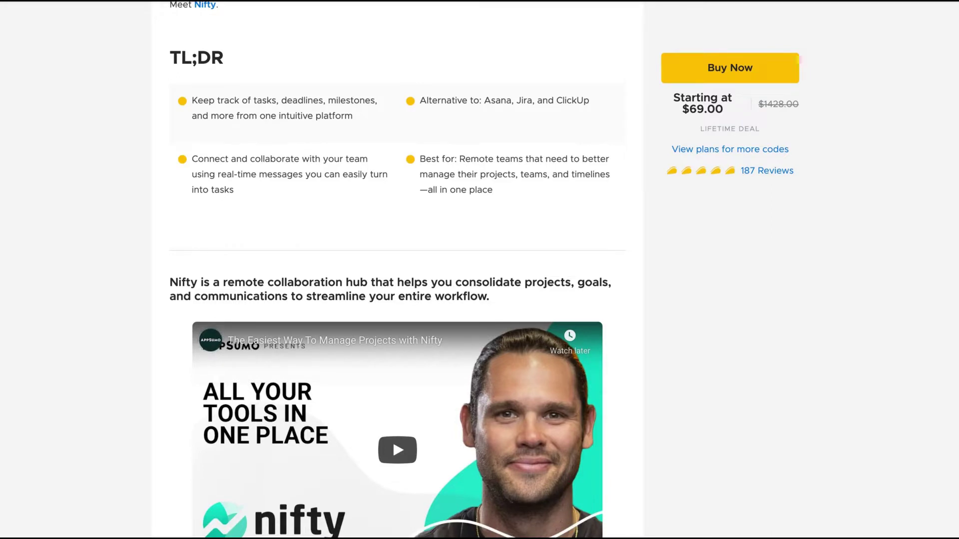
scroll(480, 269, up, 8)
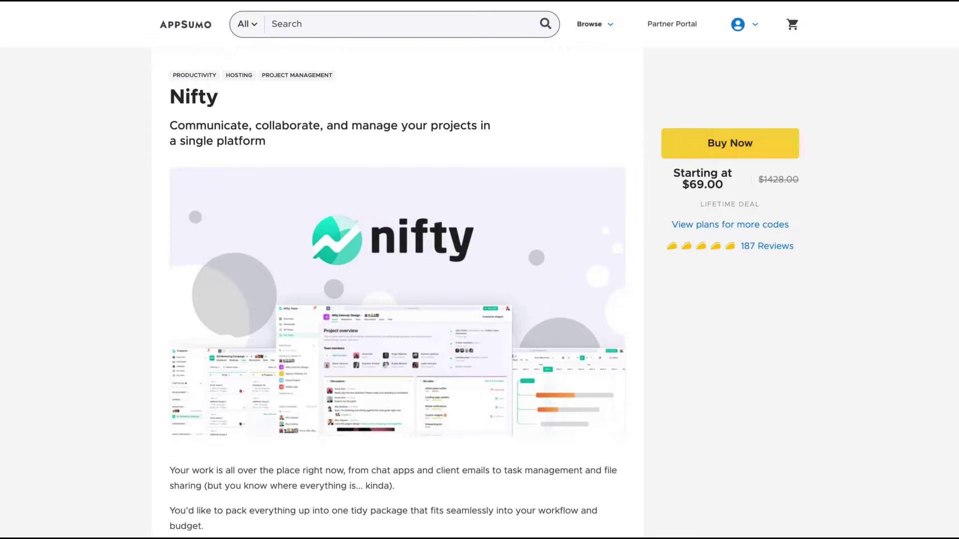
scroll(632, 207, down, 6)
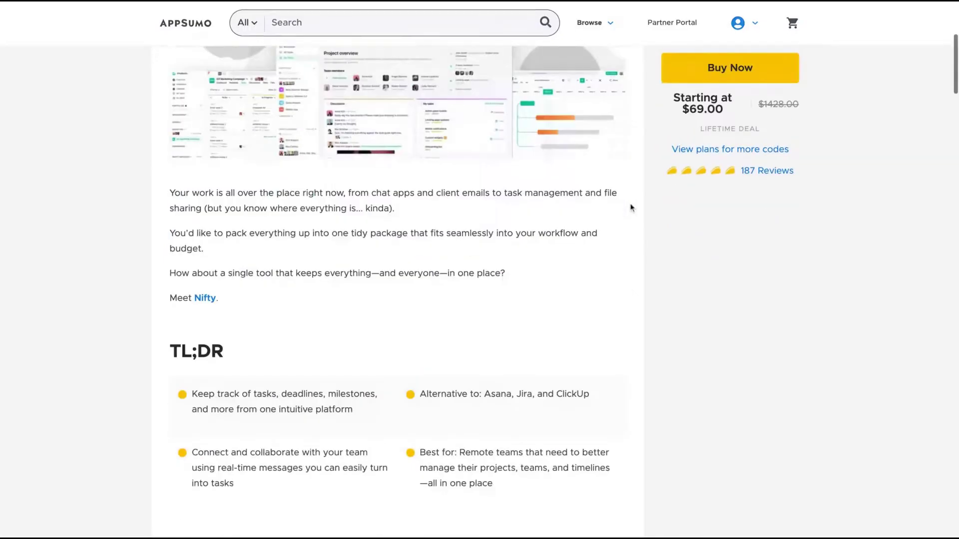
scroll(632, 206, down, 3)
scroll(632, 208, down, 8)
scroll(632, 207, down, 5)
scroll(631, 207, down, 6)
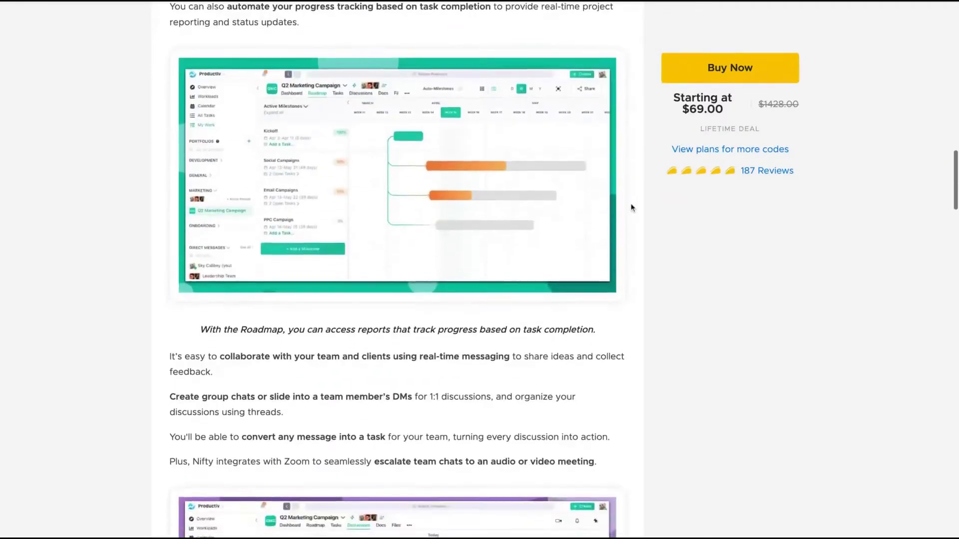
scroll(632, 207, down, 6)
scroll(632, 208, down, 3)
scroll(632, 207, down, 2)
scroll(634, 259, down, 8)
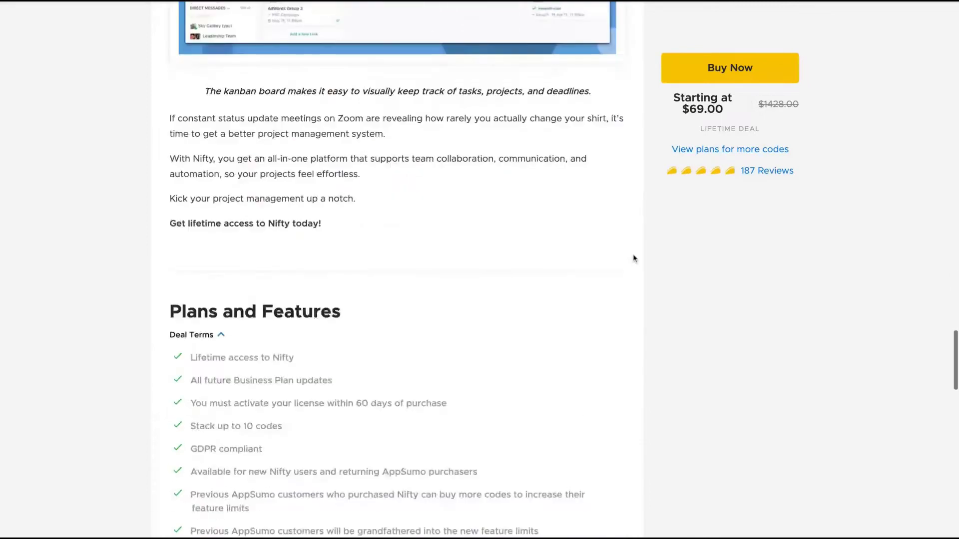
scroll(634, 259, down, 2)
scroll(634, 258, down, 4)
scroll(633, 254, up, 1)
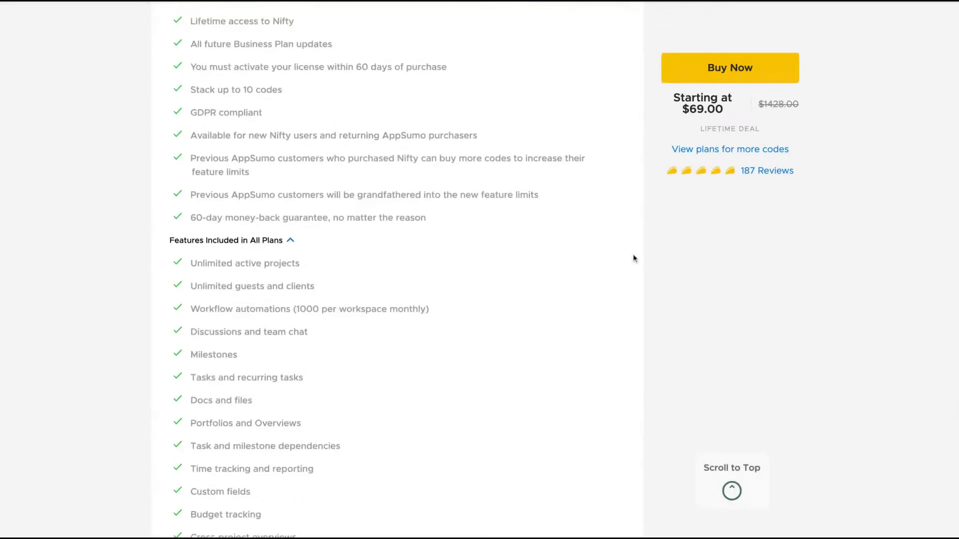
scroll(634, 254, up, 1)
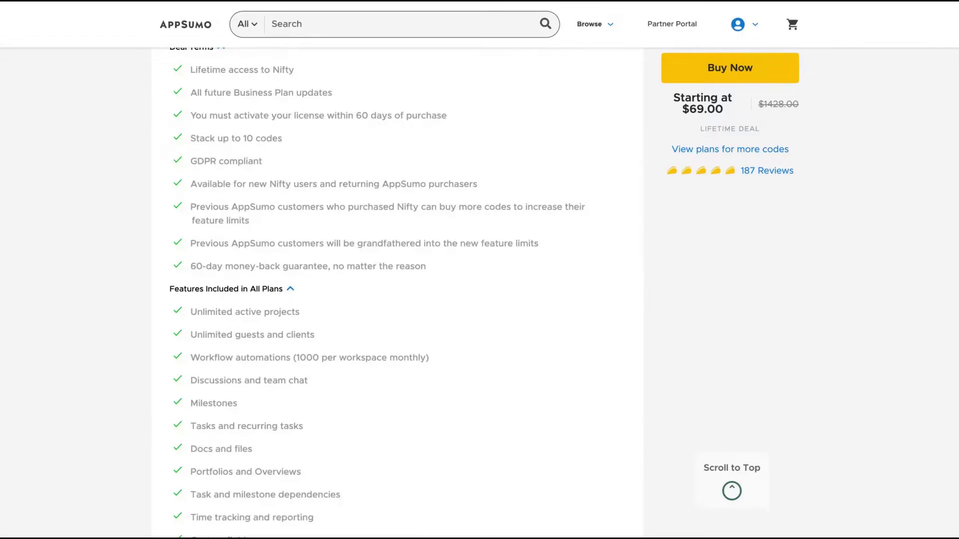
scroll(480, 270, up, 1)
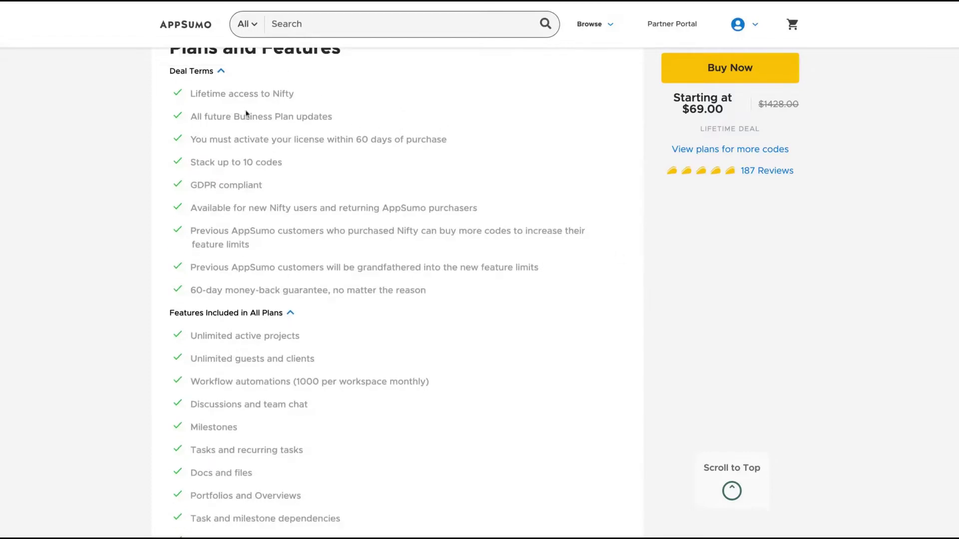
Step: Highlight the Business Plan updates wording and set the Multiple plan to 10 codes
drag(289, 117, 332, 117)
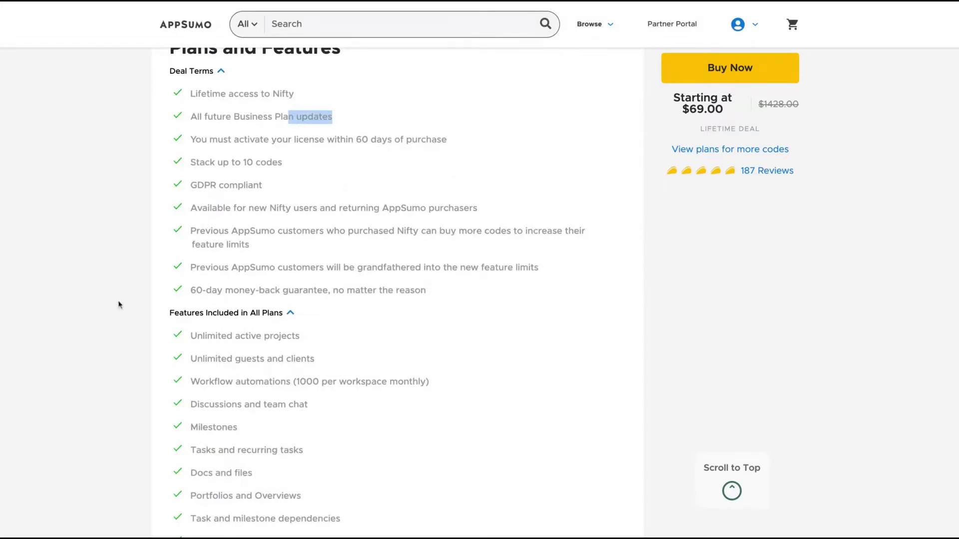
scroll(449, 307, down, 8)
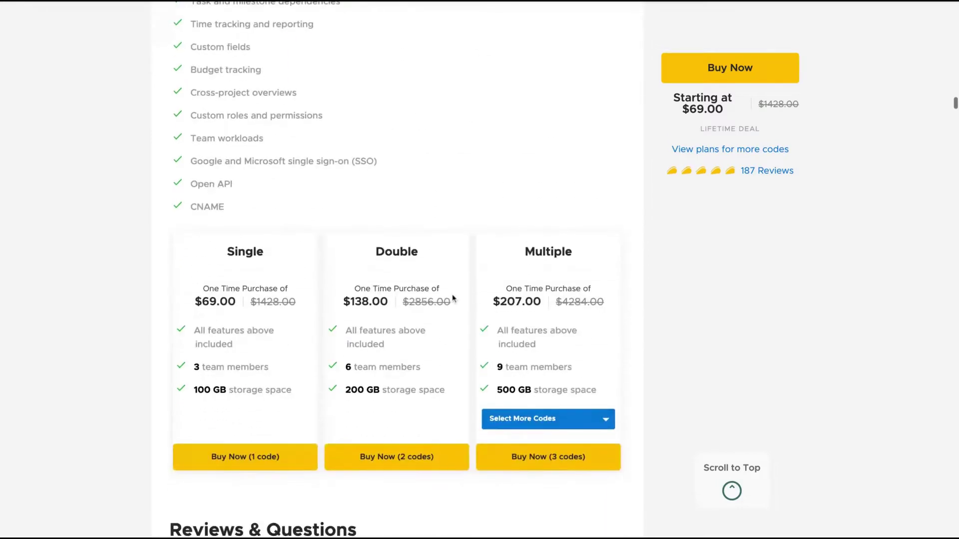
scroll(453, 297, down, 3)
scroll(574, 217, down, 3)
click(547, 265)
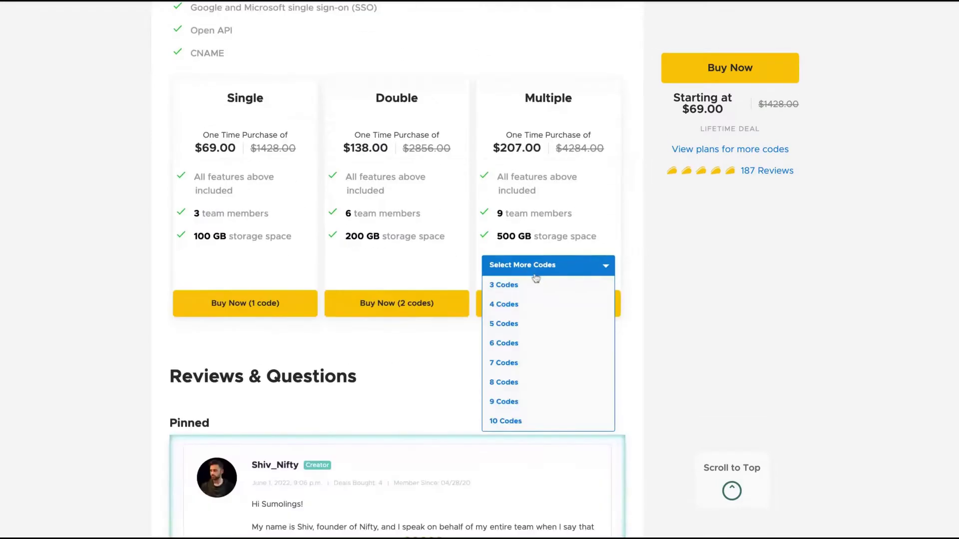
click(507, 421)
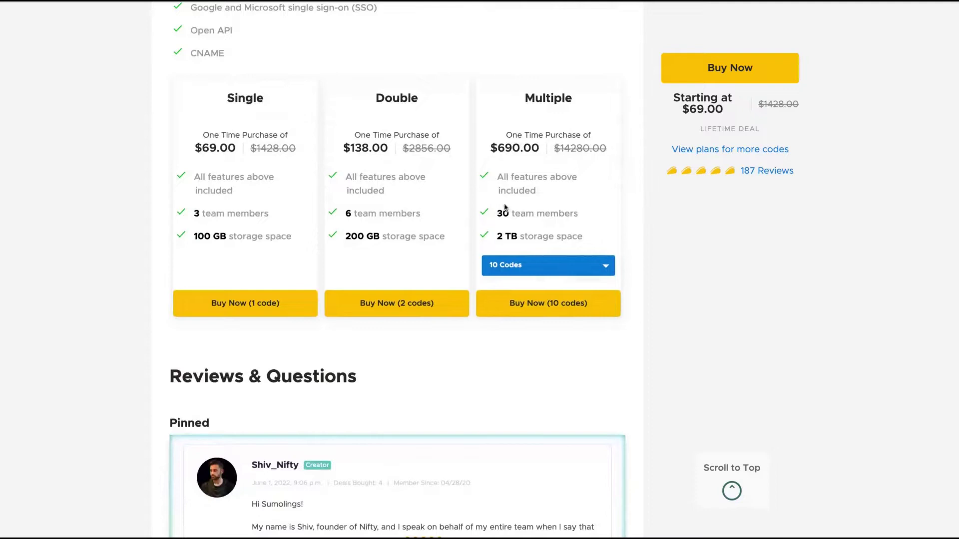
Step: Highlight the Multiple plan's 30 team members and 2 TB storage lines
drag(497, 215, 578, 217)
click(584, 227)
triple_click(493, 237)
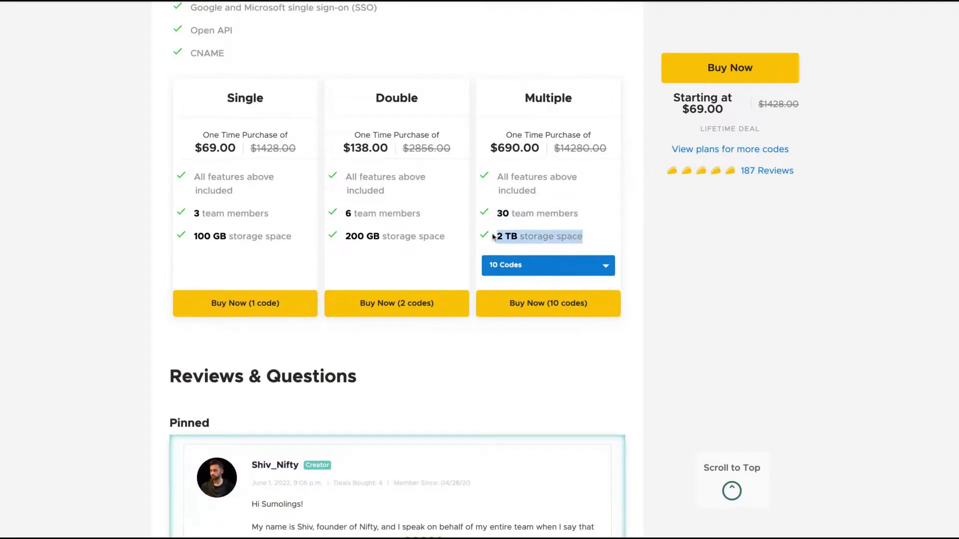
click(494, 238)
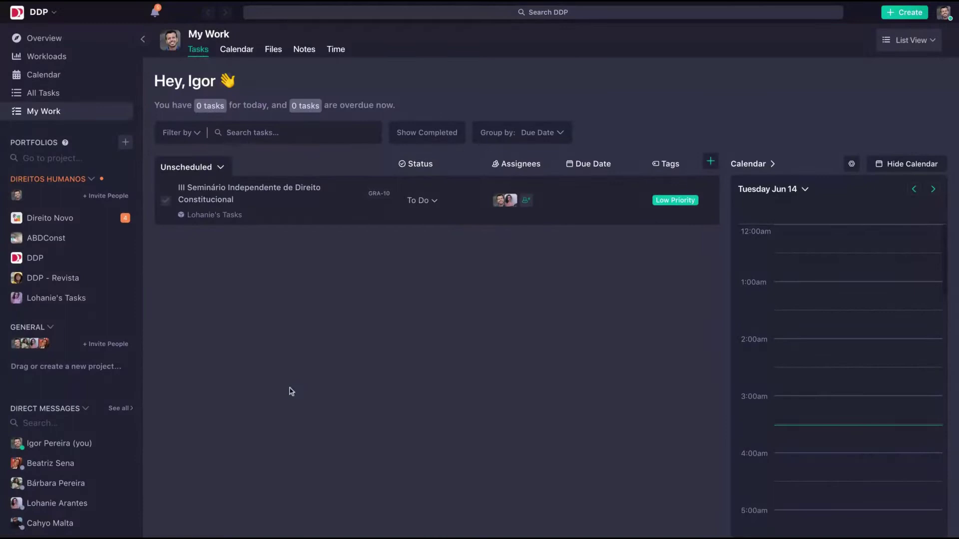
Step: Check the profile summary, then open a teammate's direct-message chat
click(945, 13)
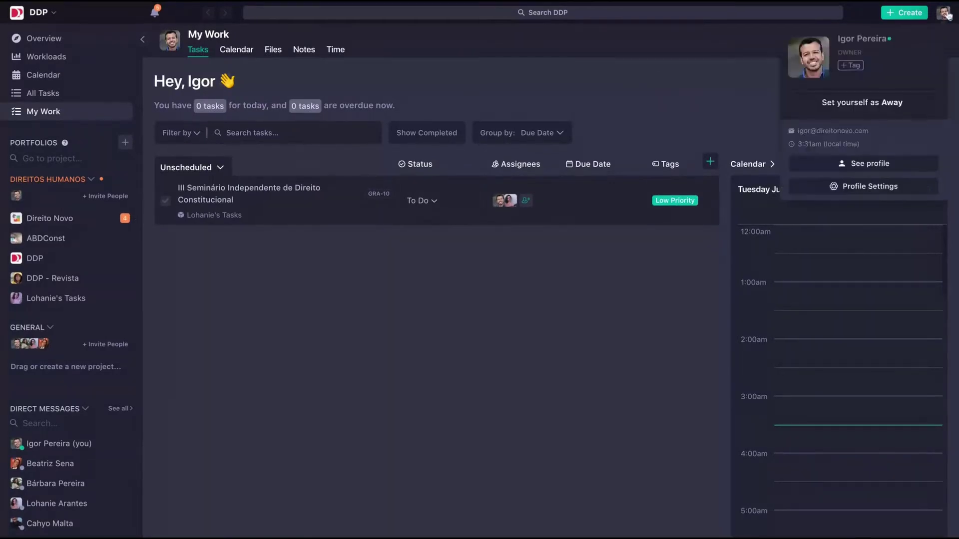
click(701, 98)
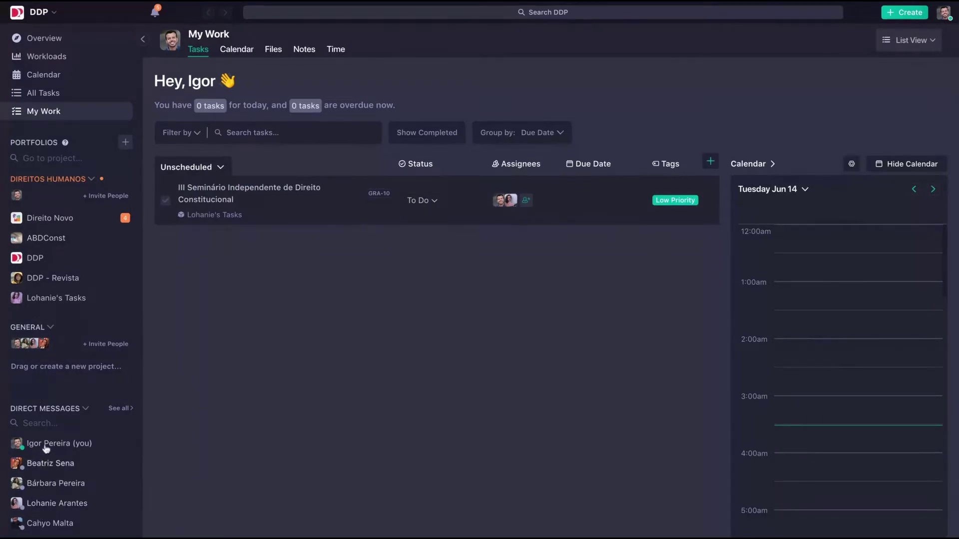
click(44, 464)
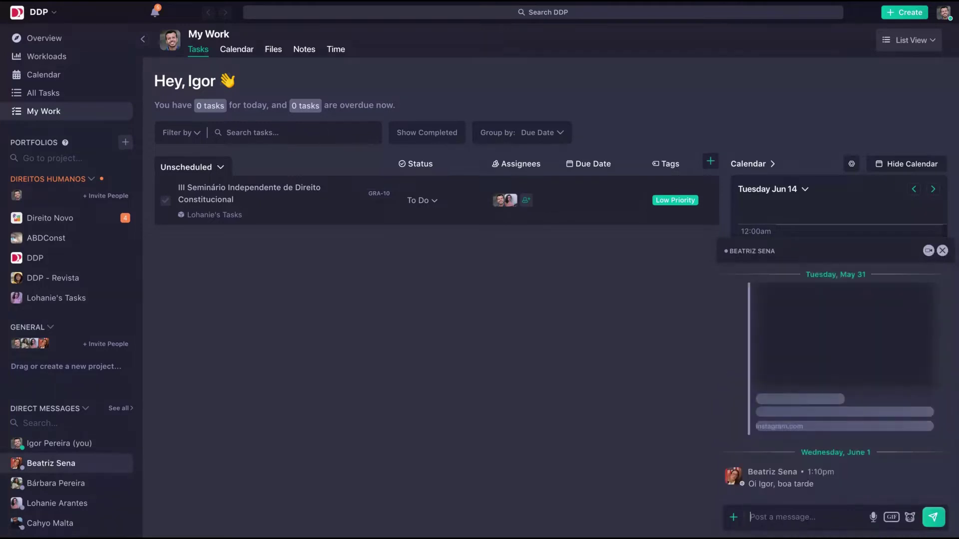
Step: Try the chat's GIF and emoji pickers, then close the emoji choices
click(892, 518)
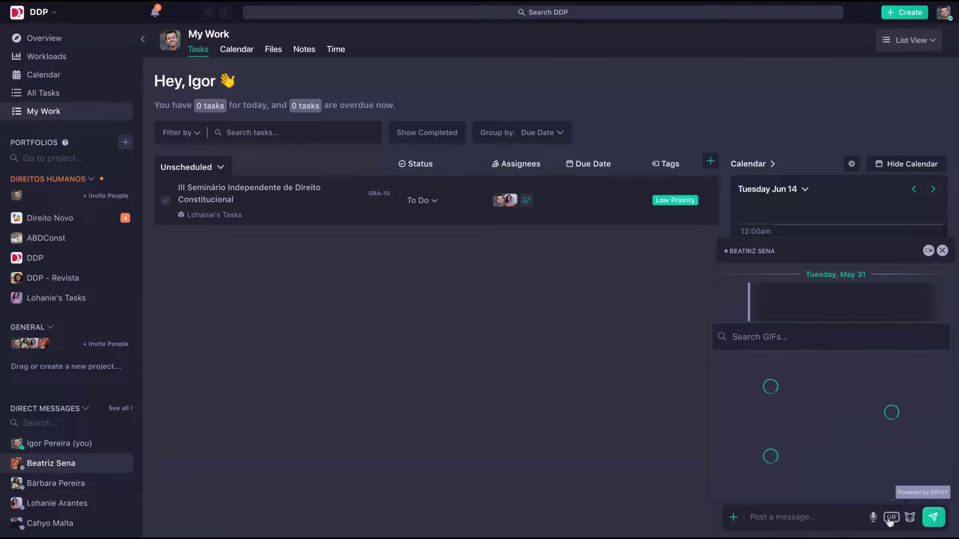
scroll(836, 426, down, 2)
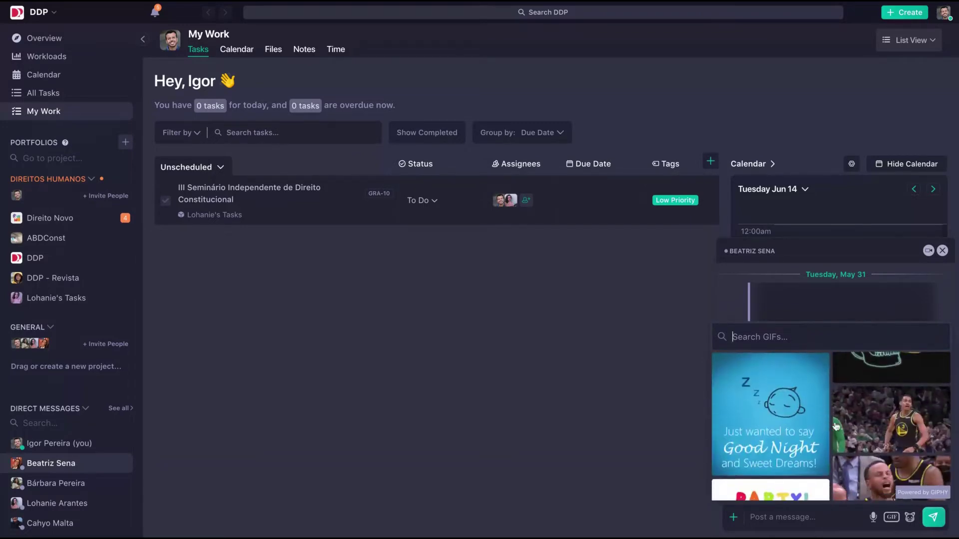
click(910, 518)
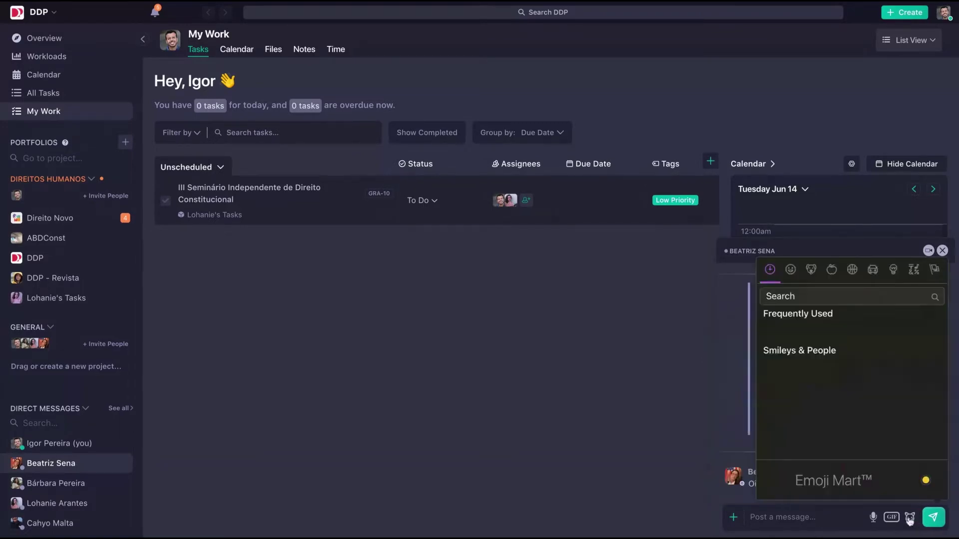
click(909, 518)
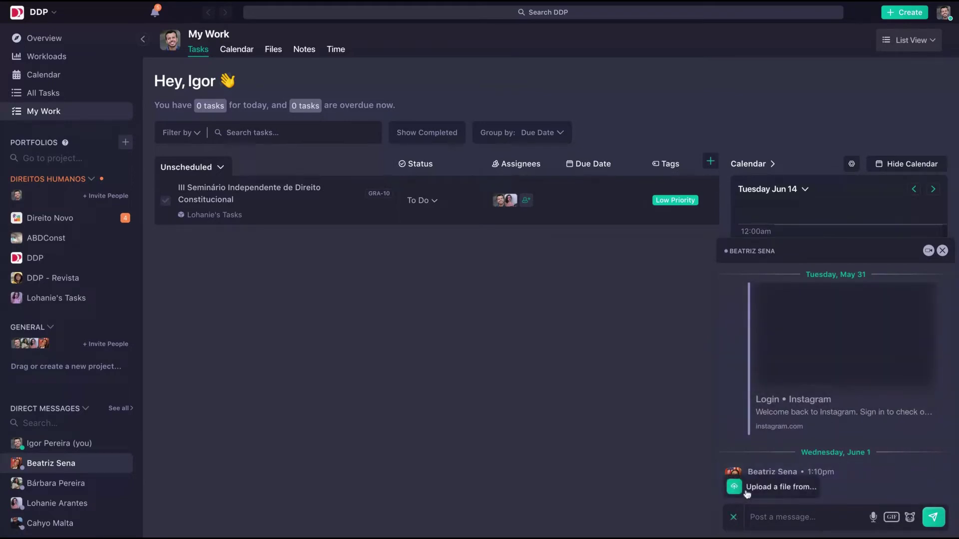
Step: Close the teammate chat and profile summary, and bring up the DDP workspace menu
click(944, 12)
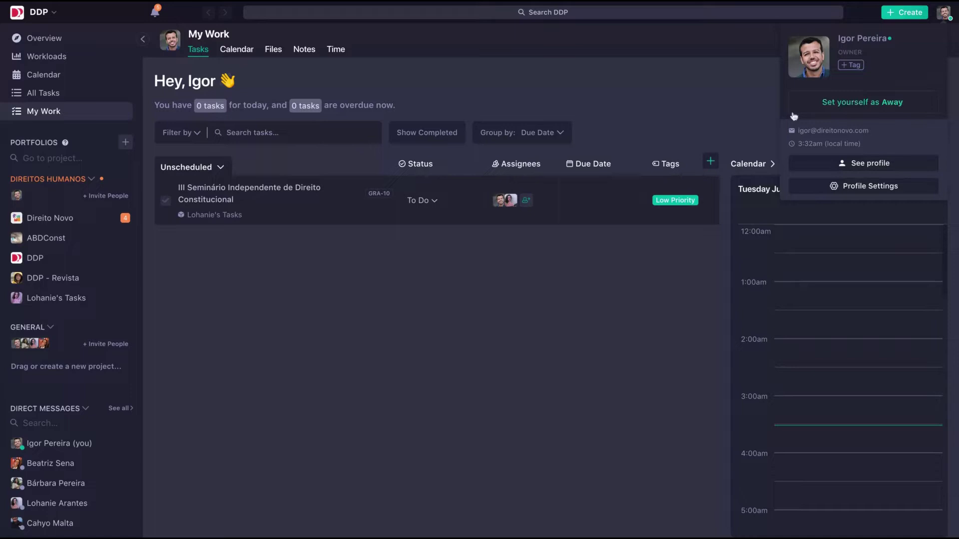
click(707, 119)
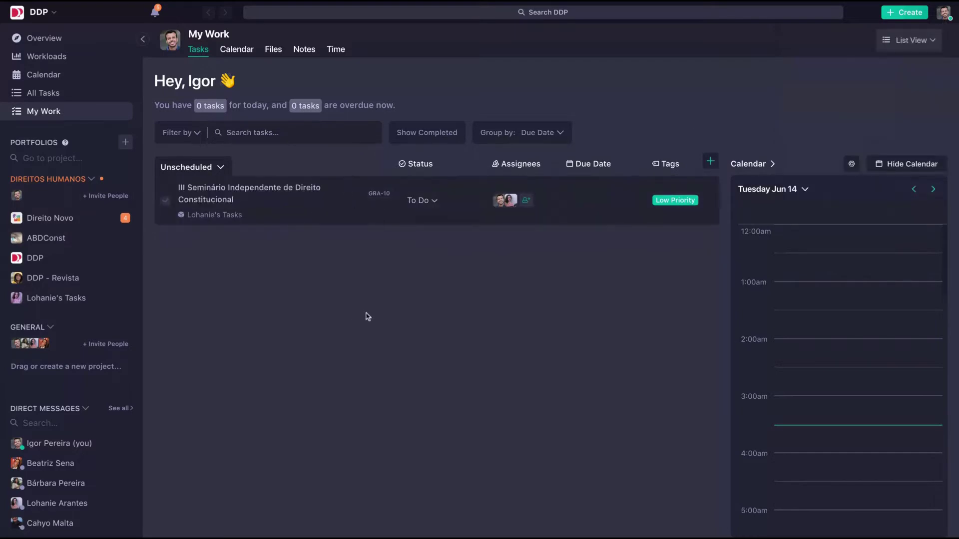
click(39, 11)
Step: Cycle Appearance through Classic and Light back to Dark Mode, then enter workspace settings
click(156, 166)
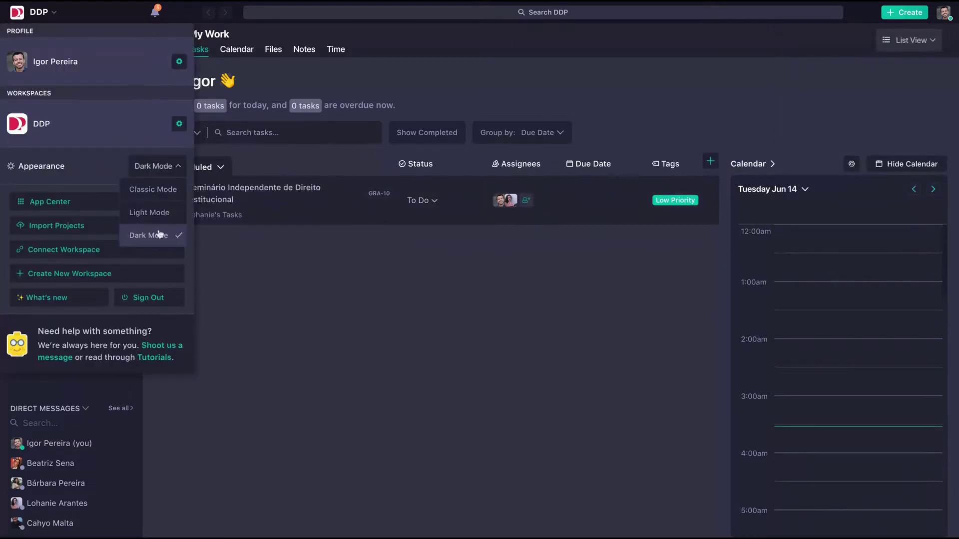
click(162, 192)
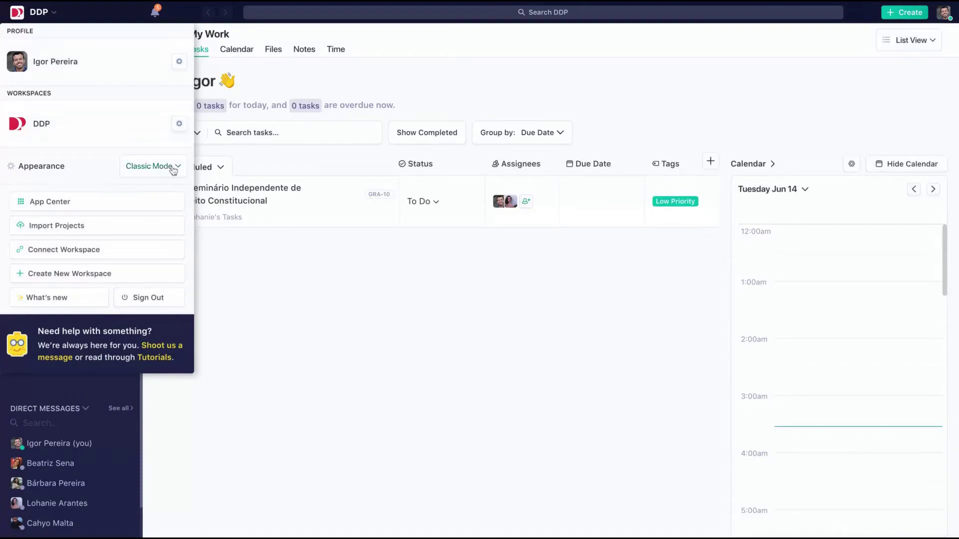
click(177, 165)
click(161, 192)
click(177, 165)
click(157, 183)
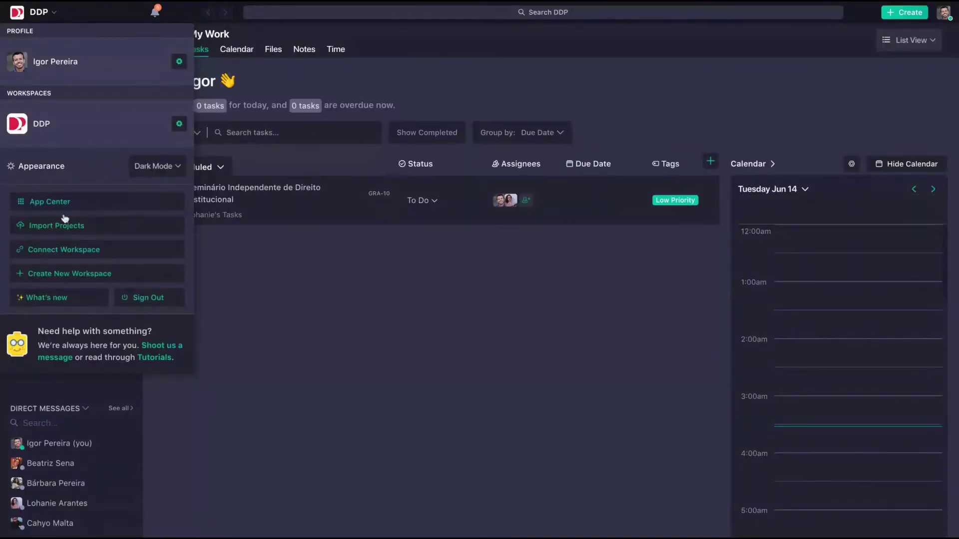
click(90, 196)
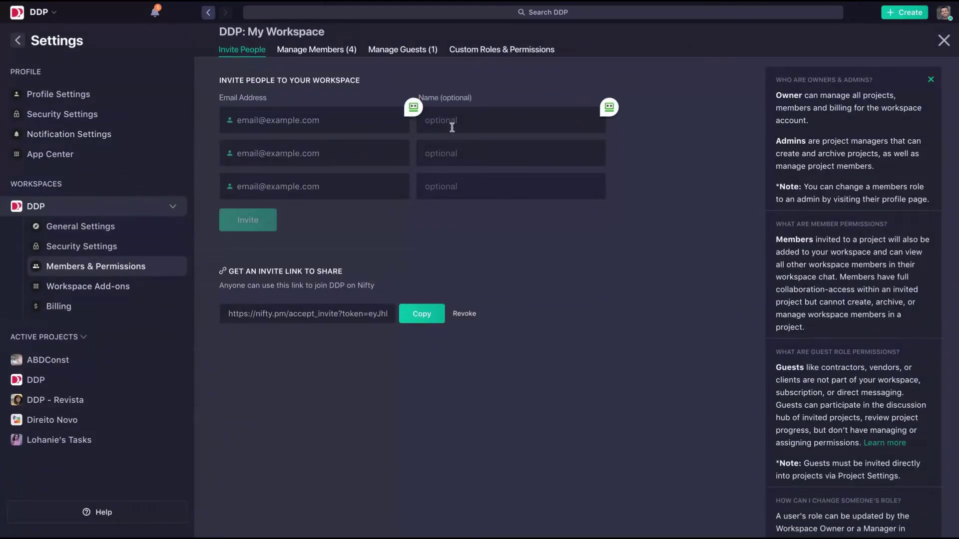
Step: Review the Manage Members and Manage Guests lists, ending back on Manage Members
click(316, 57)
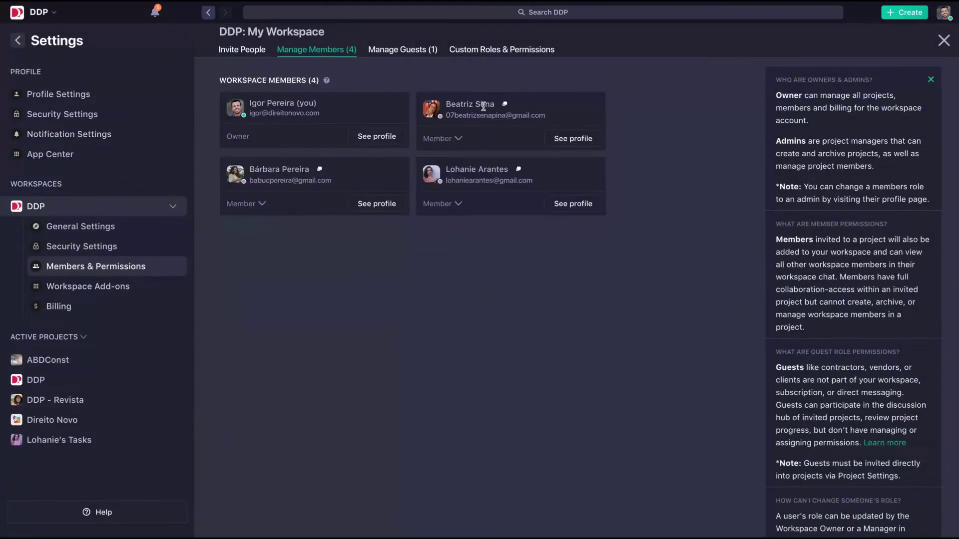
click(402, 50)
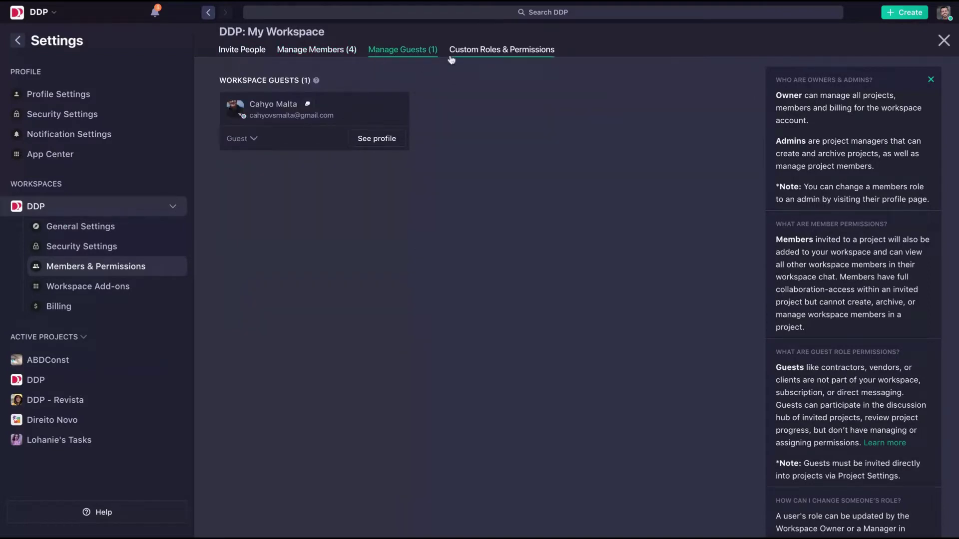
click(316, 50)
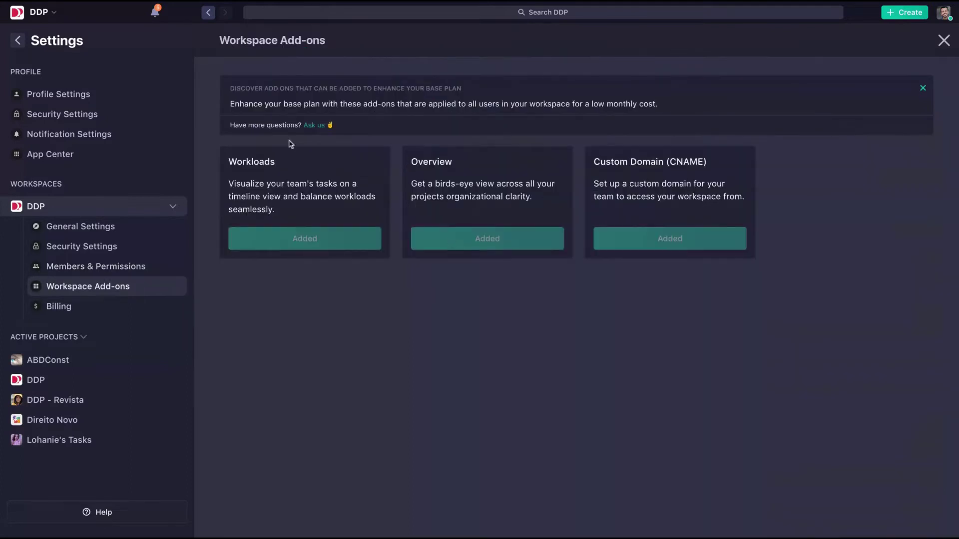
Step: Highlight Custom Domain (CNAME), then open Billing and highlight 4/30 members and storage used
triple_click(595, 162)
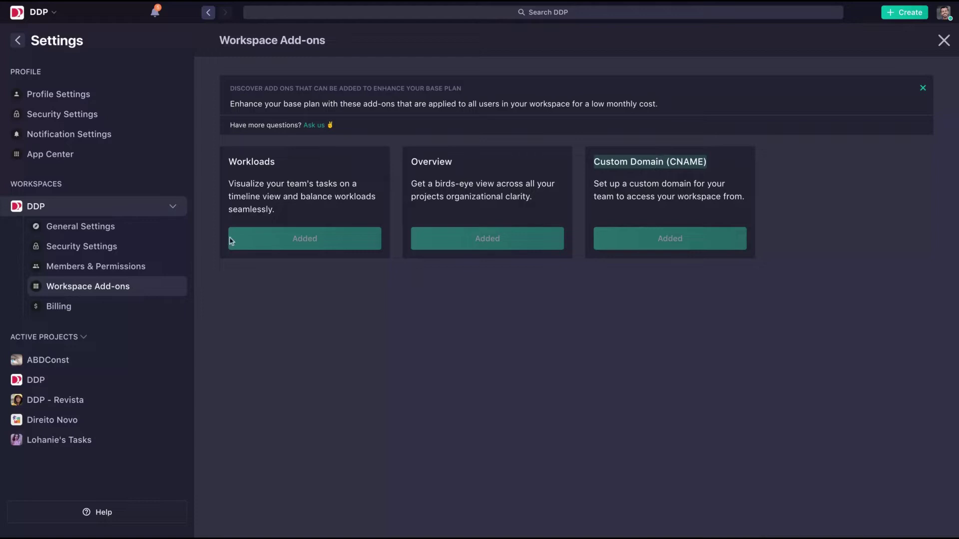
click(52, 306)
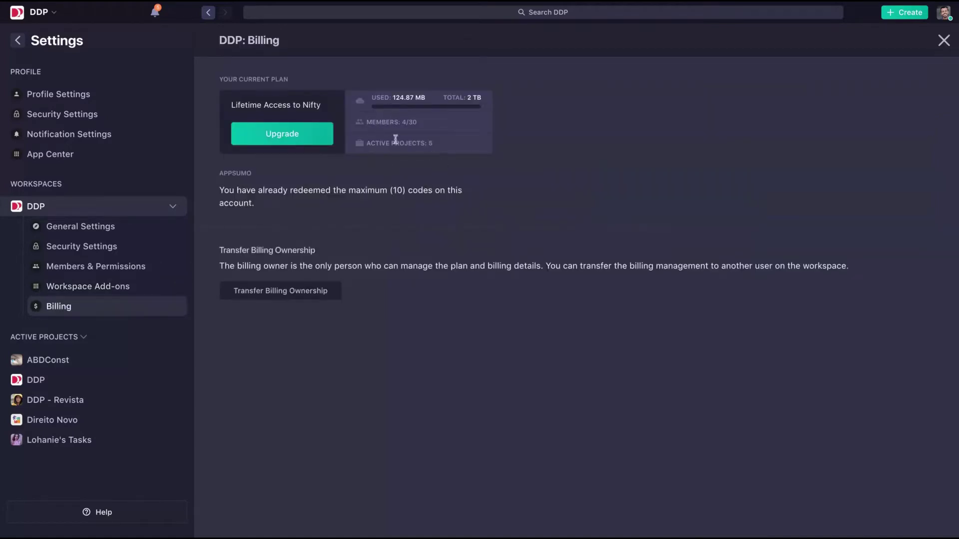
drag(417, 122, 392, 123)
drag(481, 97, 450, 97)
Step: Browse the profile Language list keeping English, then go to the App Center
click(449, 169)
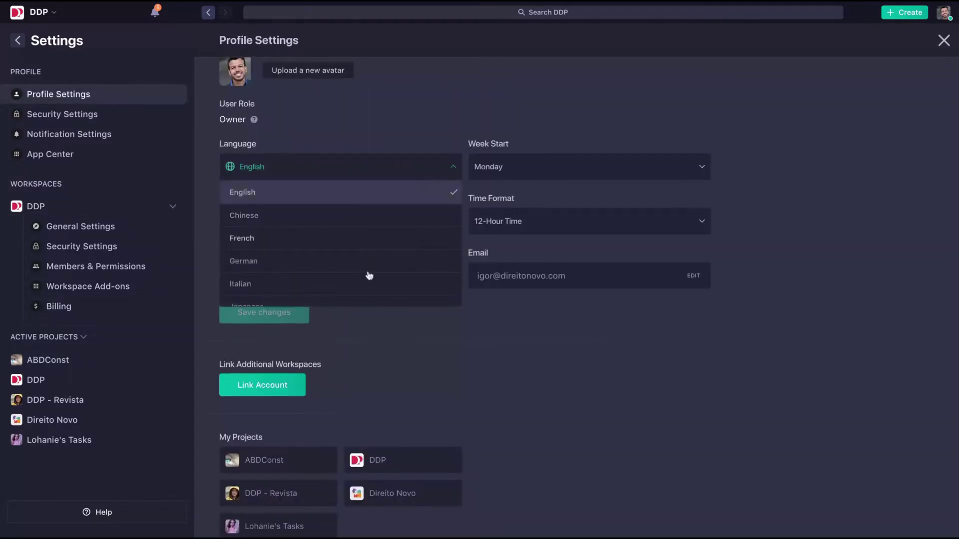
scroll(368, 275, down, 3)
scroll(368, 275, up, 3)
scroll(371, 244, down, 3)
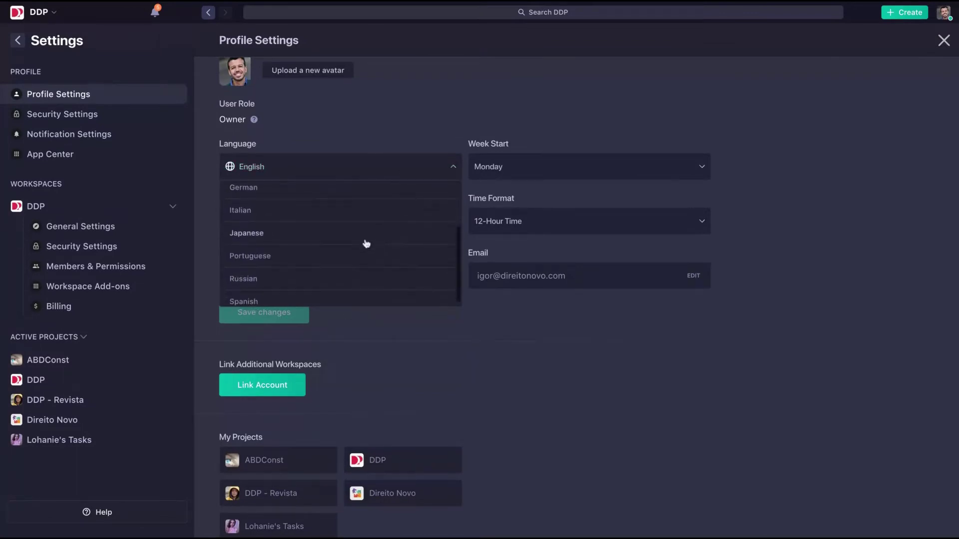
scroll(367, 244, up, 2)
scroll(367, 255, down, 2)
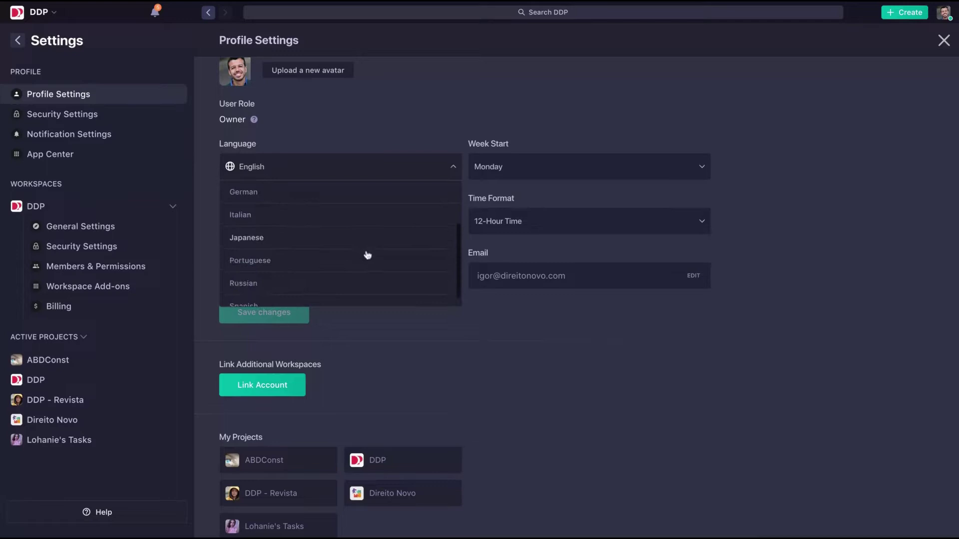
scroll(367, 255, down, 1)
click(465, 70)
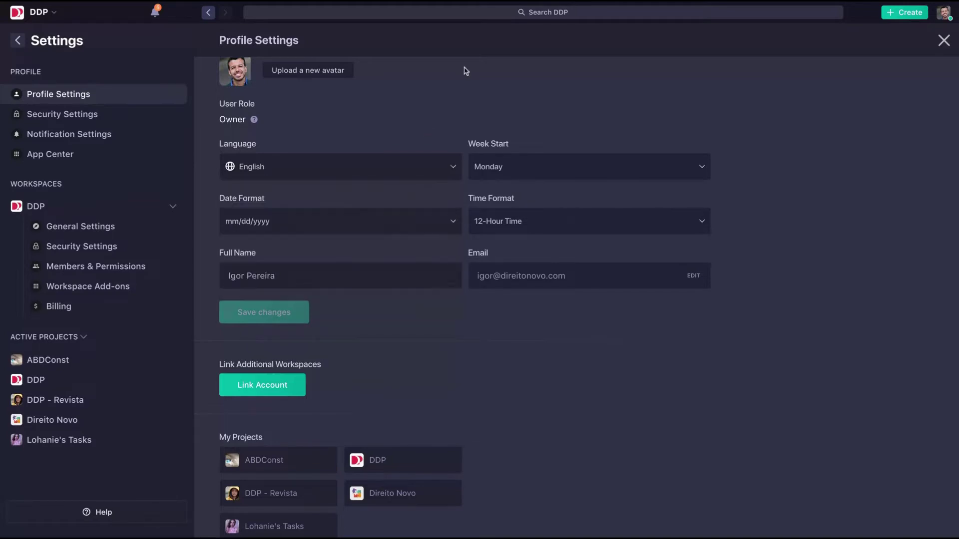
mouse_move(465, 263)
scroll(515, 328, down, 1)
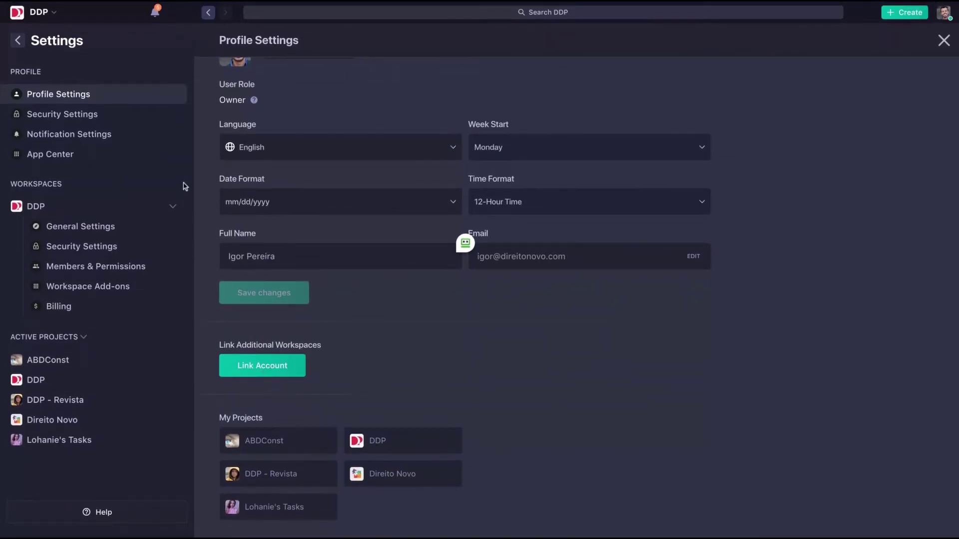
click(51, 154)
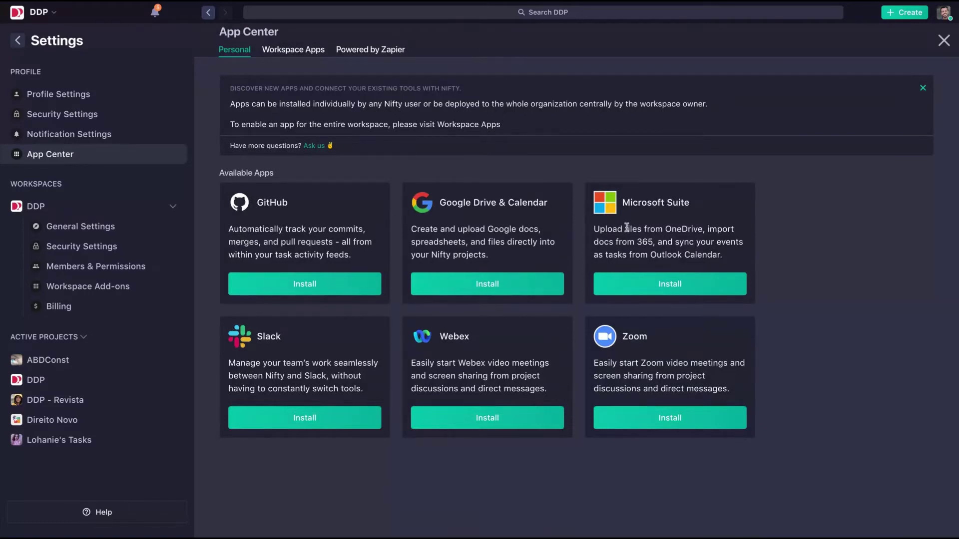
Step: Browse the Powered by Zapier integrations and popular zaps, then close Settings with Escape
click(346, 50)
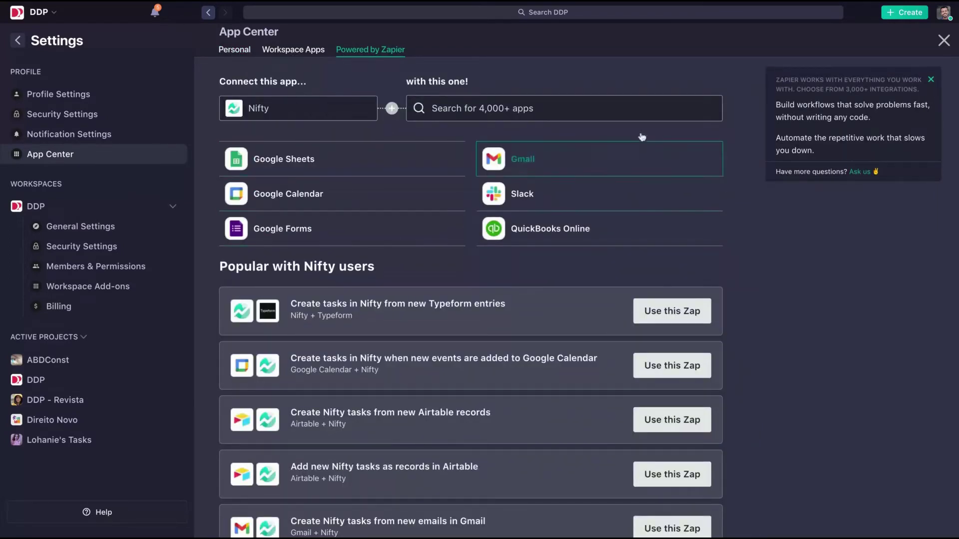
scroll(412, 233, down, 4)
scroll(420, 245, down, 3)
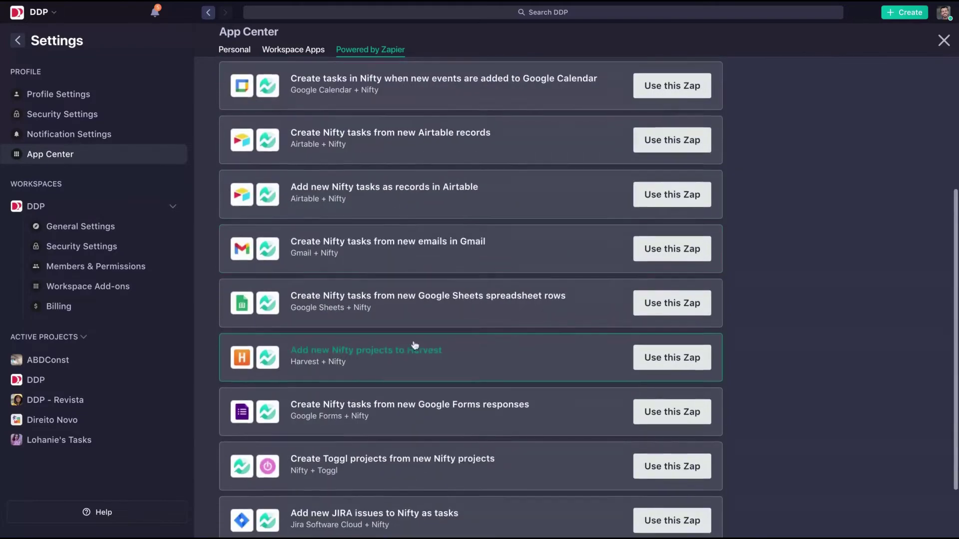
scroll(412, 345, down, 2)
scroll(412, 345, up, 8)
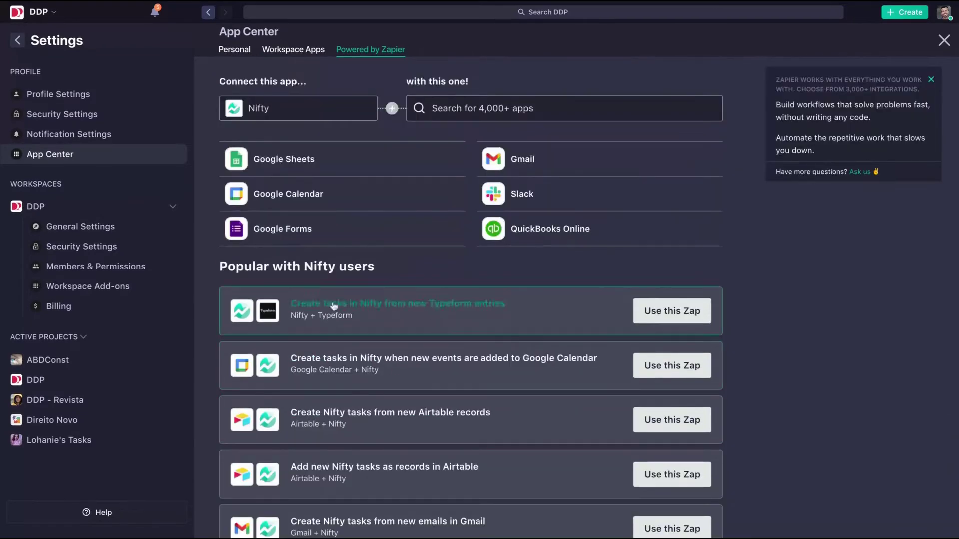
drag(223, 267, 371, 265)
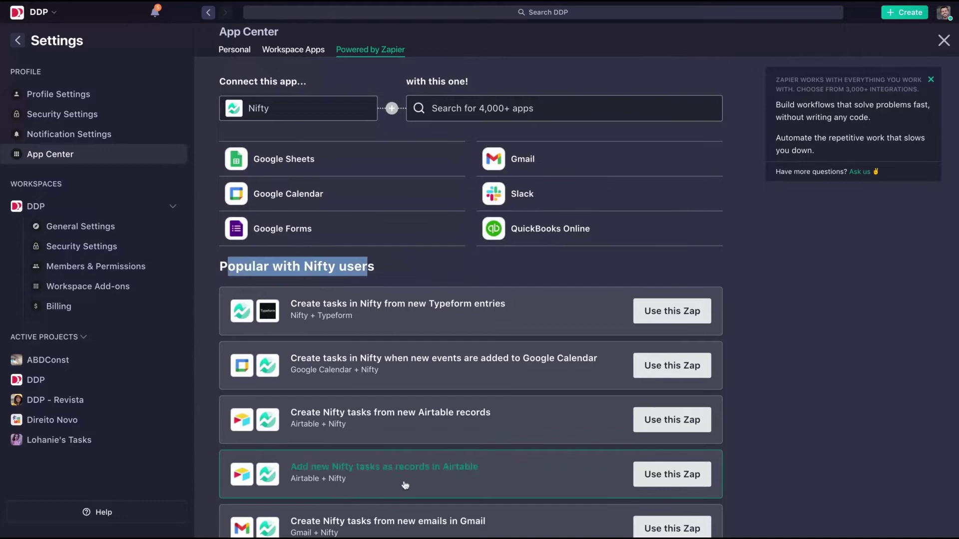
scroll(411, 382, down, 3)
scroll(411, 384, down, 2)
scroll(412, 382, down, 1)
scroll(330, 225, up, 5)
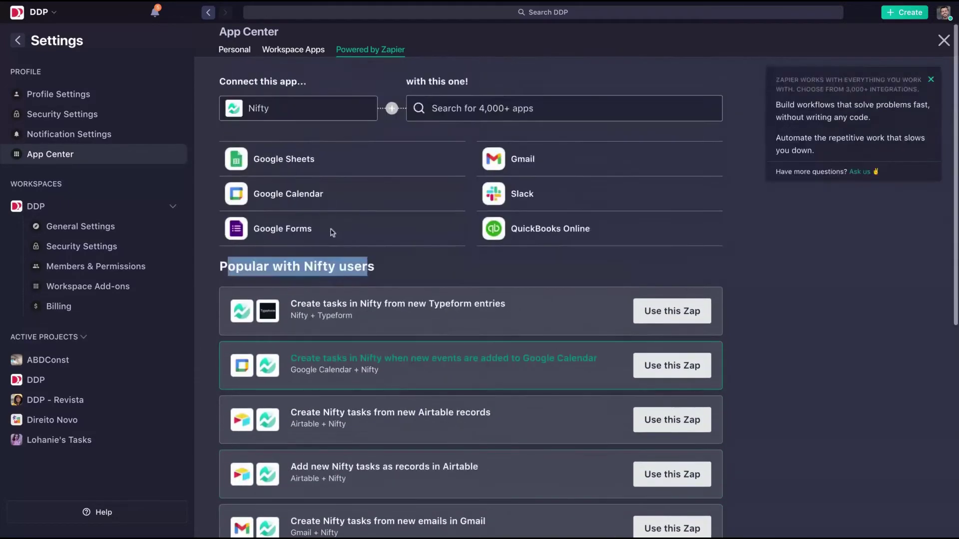
key(Escape)
Step: Step through Direito Novo, ABDConst and DDP to Lohanie's Tasks, and check its modules menu
click(45, 217)
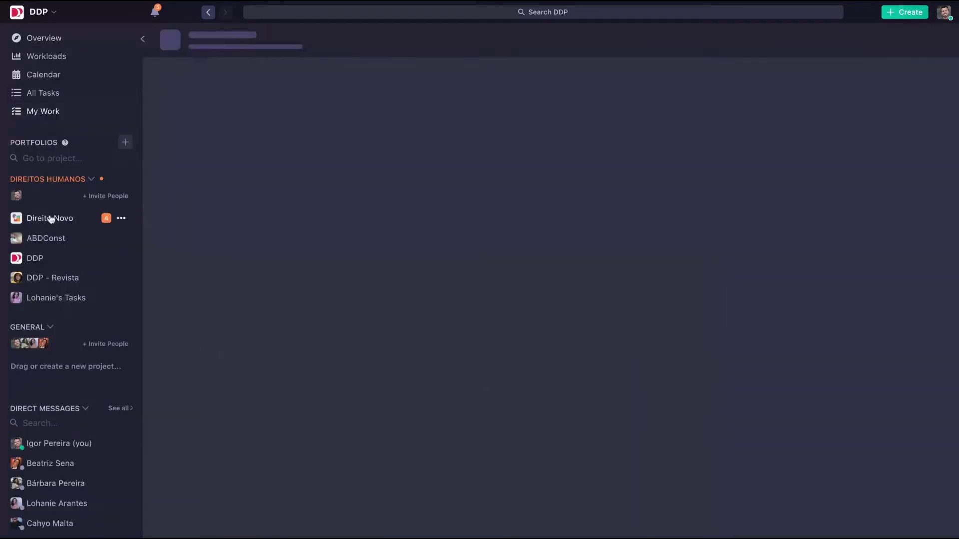
click(46, 237)
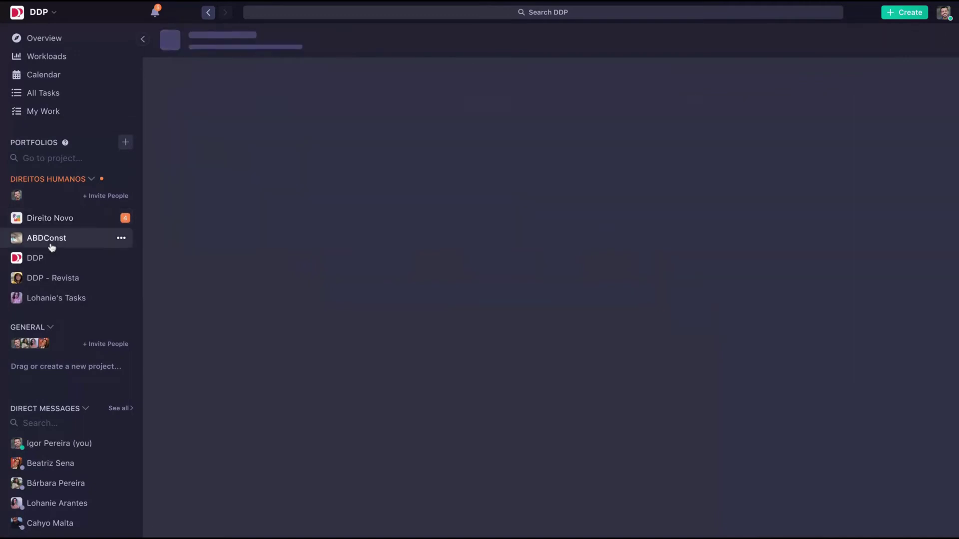
click(35, 258)
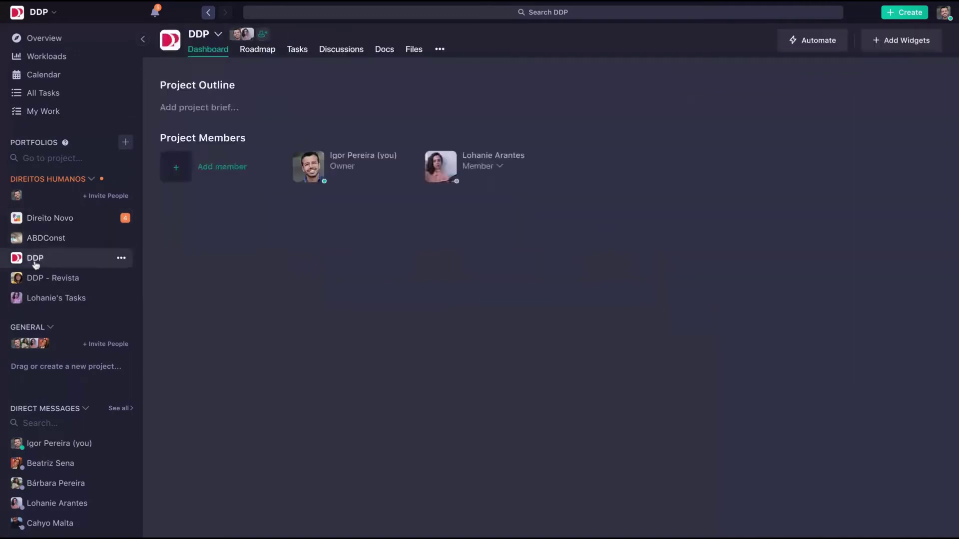
click(56, 299)
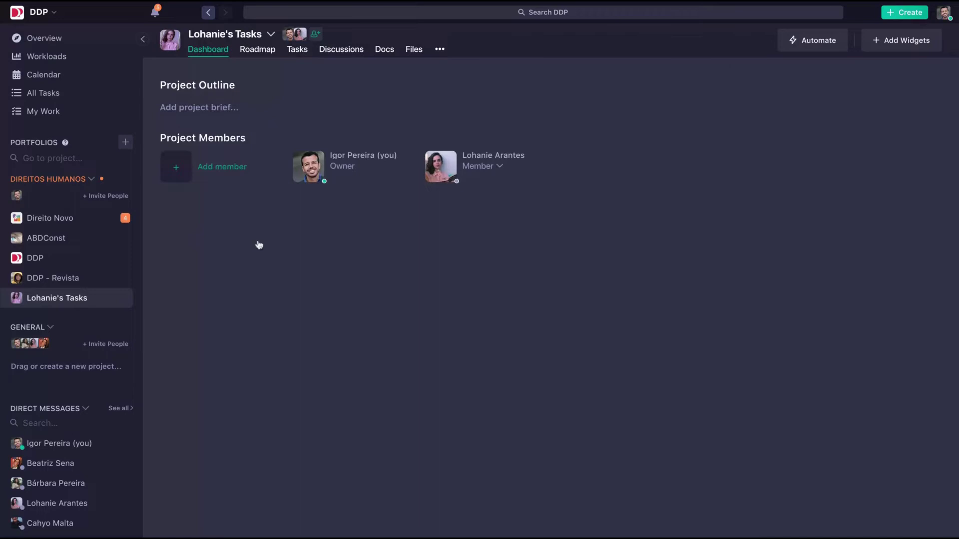
click(440, 50)
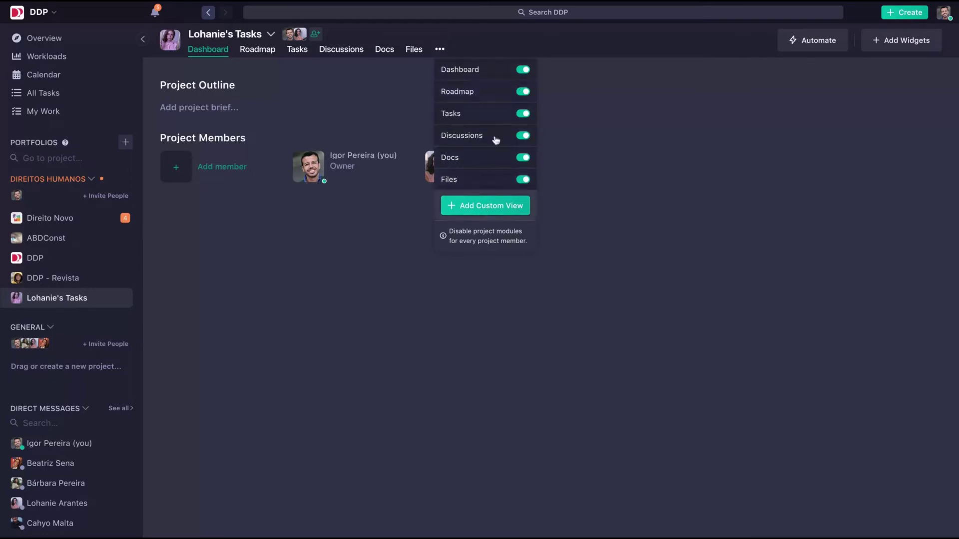
click(740, 135)
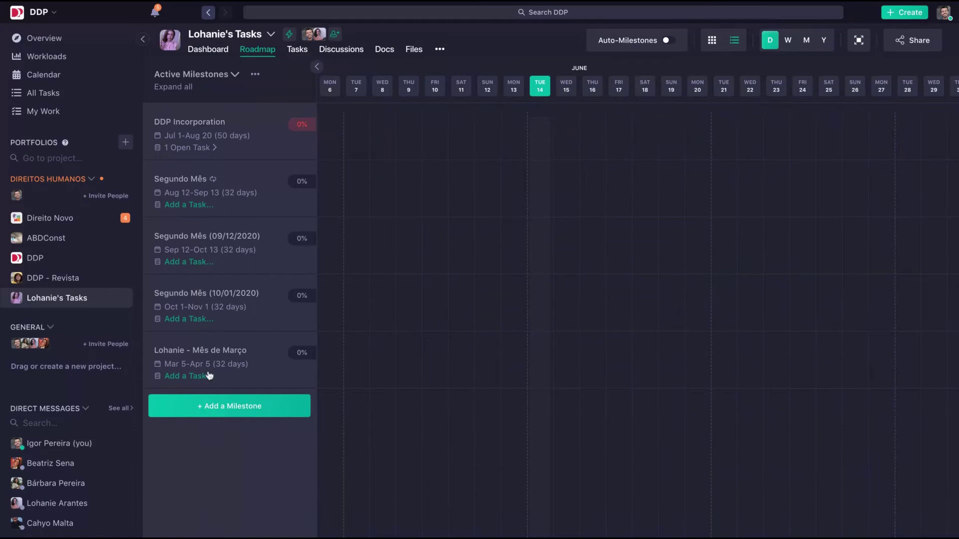
Step: Show Lohanie's Tasks as a Kanban board
click(297, 48)
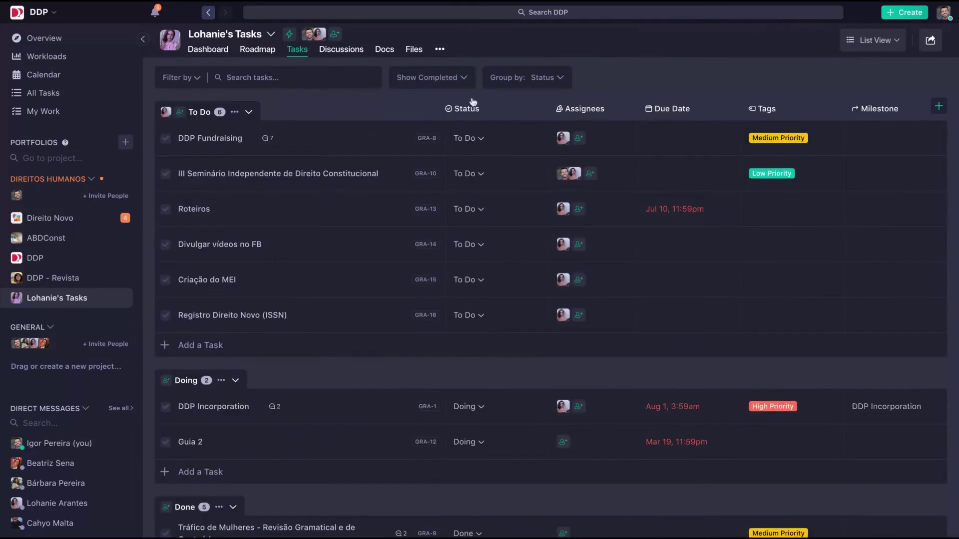
click(884, 40)
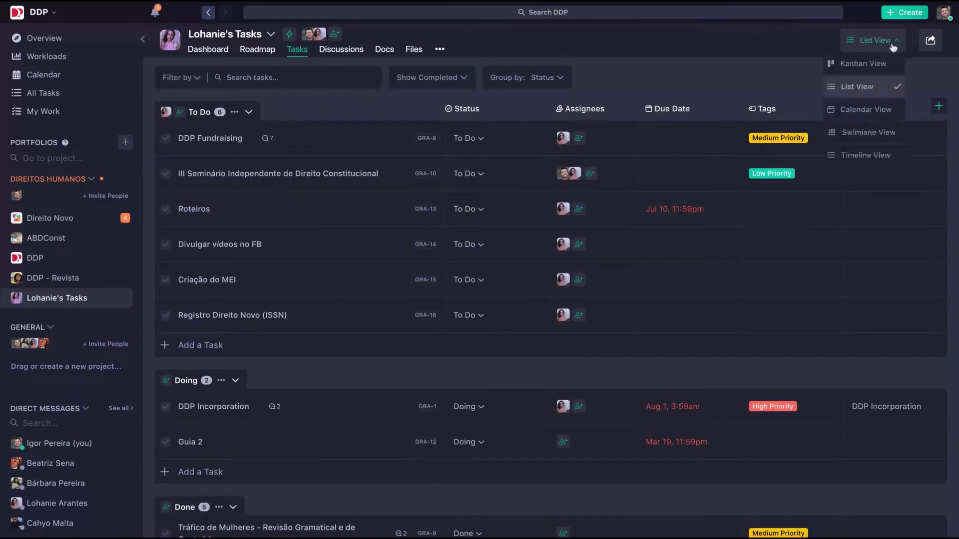
click(863, 63)
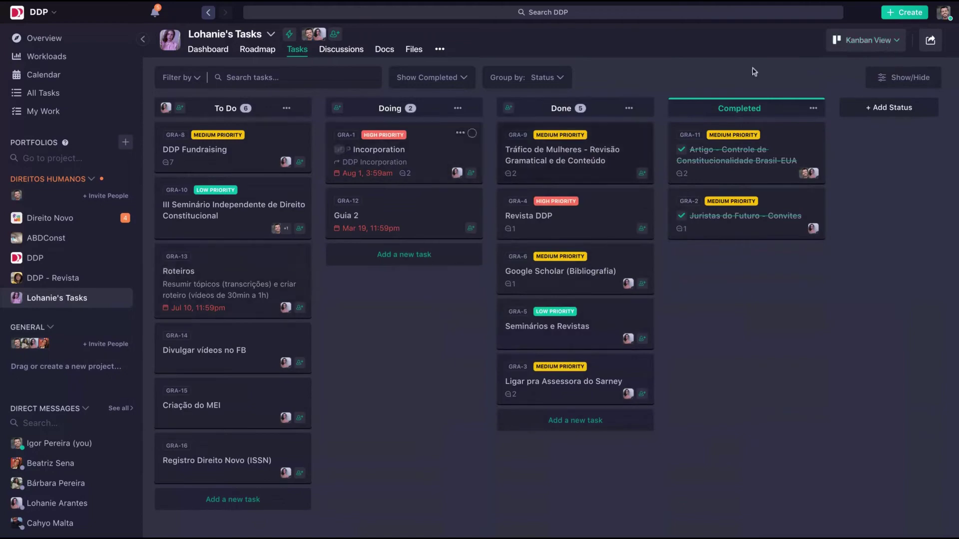
Step: Try the Calendar, Swimlane and Timeline task views, then return to Kanban
click(861, 40)
click(859, 113)
click(862, 40)
click(867, 131)
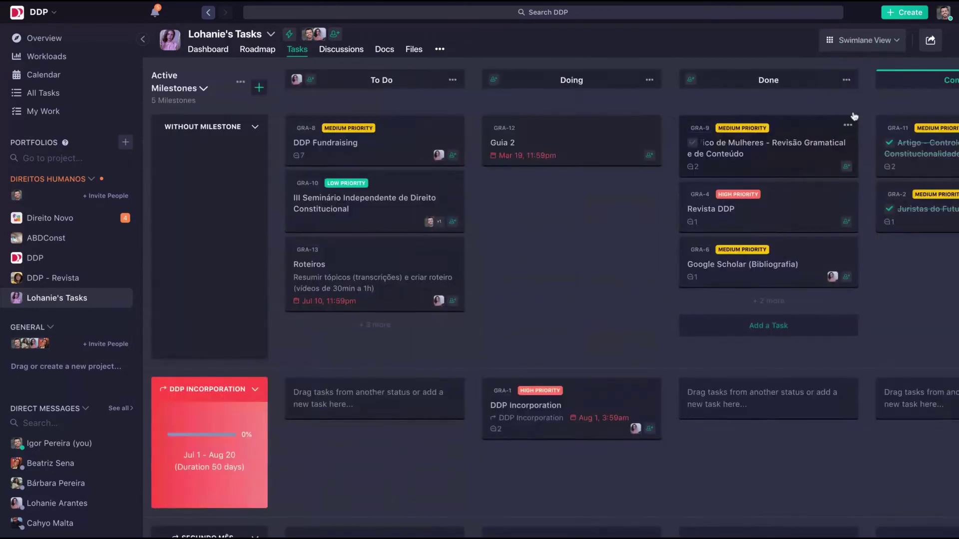
click(862, 40)
click(866, 154)
click(866, 40)
click(863, 63)
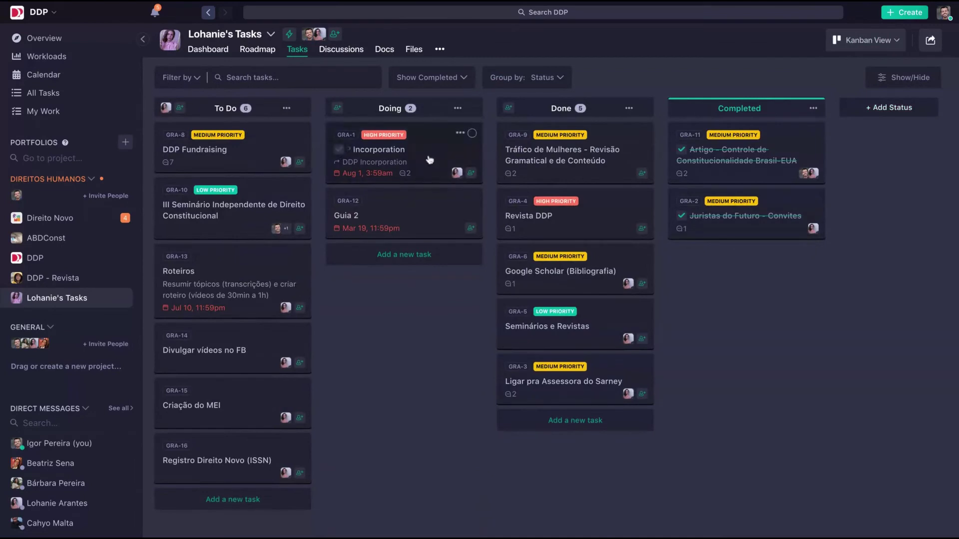
click(430, 159)
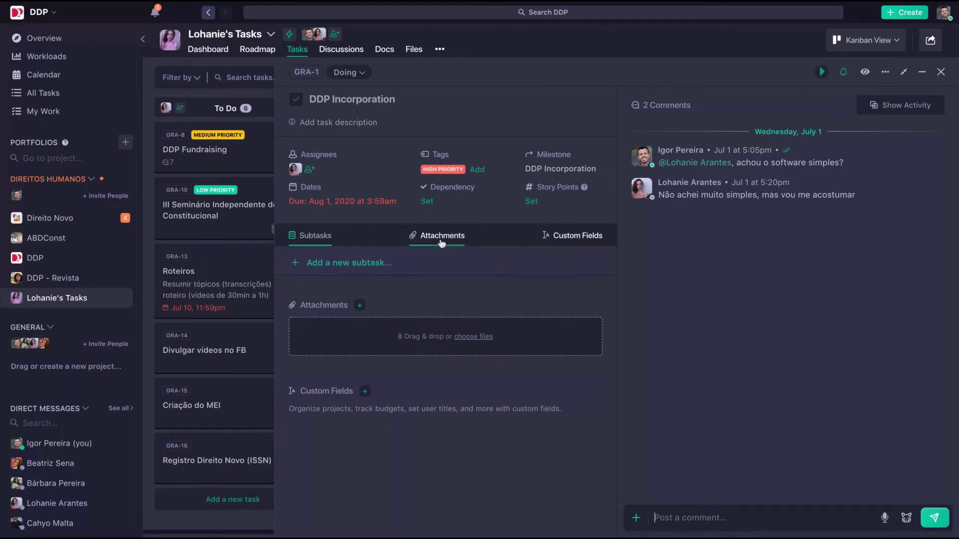
key(Escape)
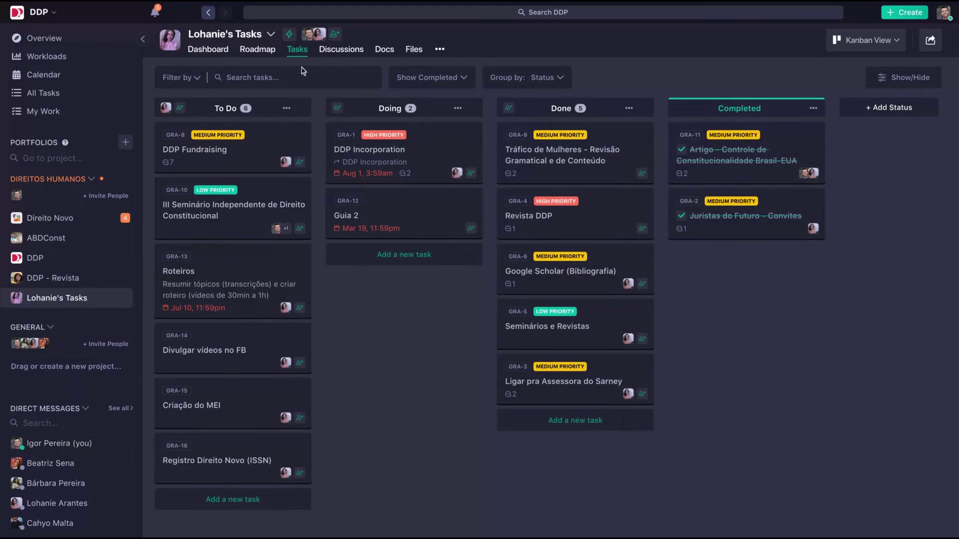
Step: Visit Discussions, Docs and Files, then open the 'Ativismo Judicial no Brasil e EUA' doc
mouse_move(574, 270)
click(341, 49)
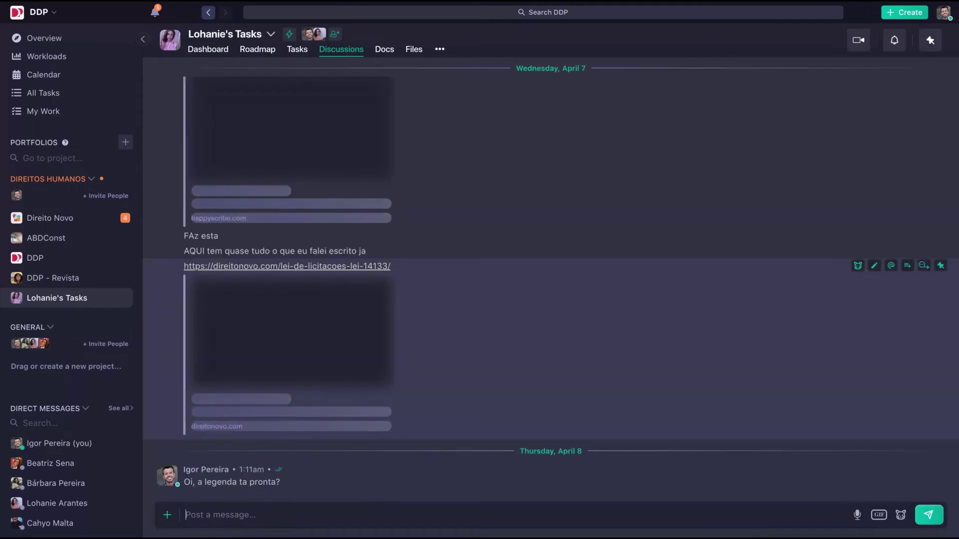
scroll(510, 352, up, 5)
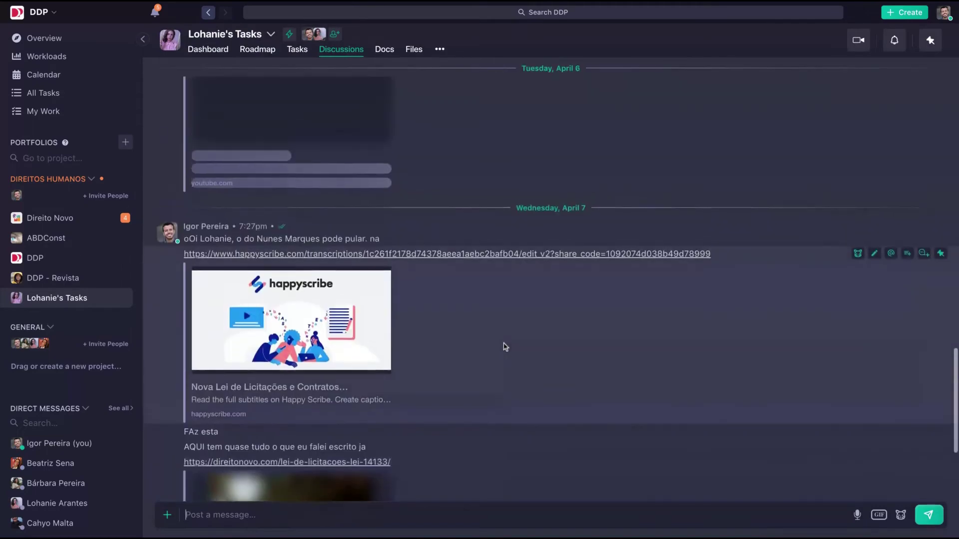
scroll(509, 300, up, 8)
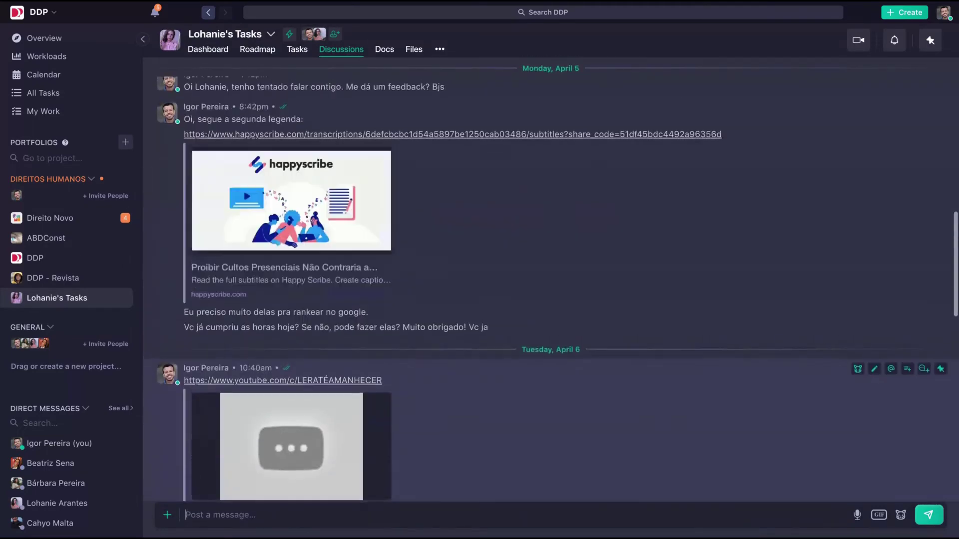
scroll(509, 300, up, 5)
click(385, 49)
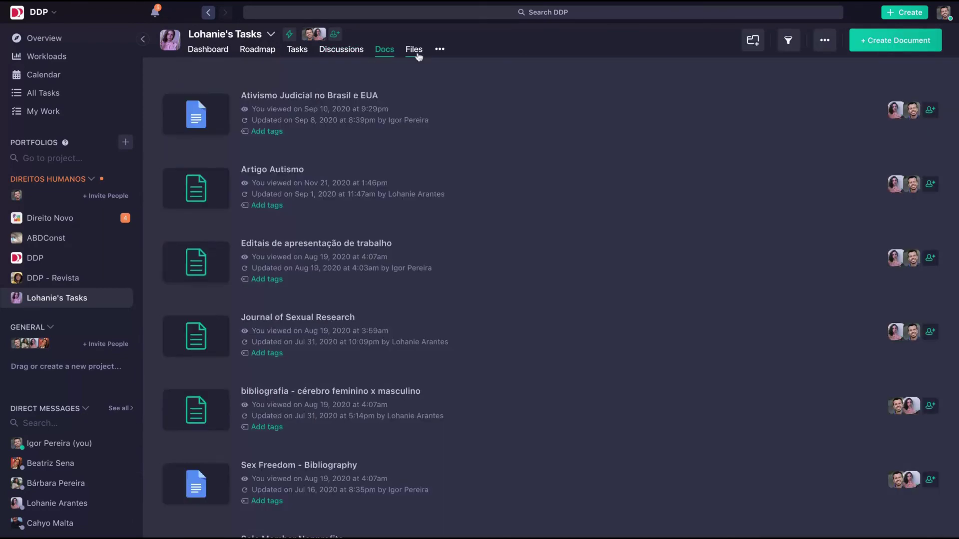
click(414, 49)
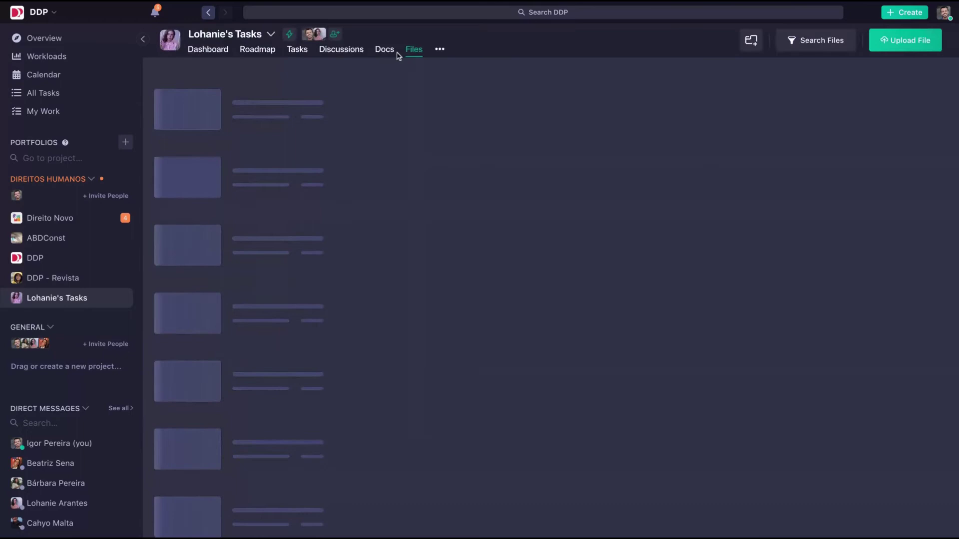
click(384, 49)
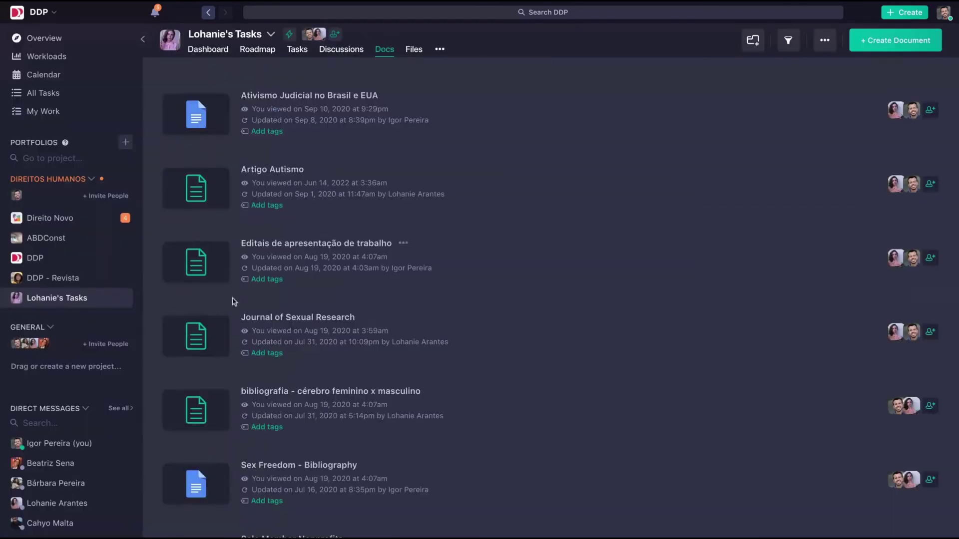
click(195, 118)
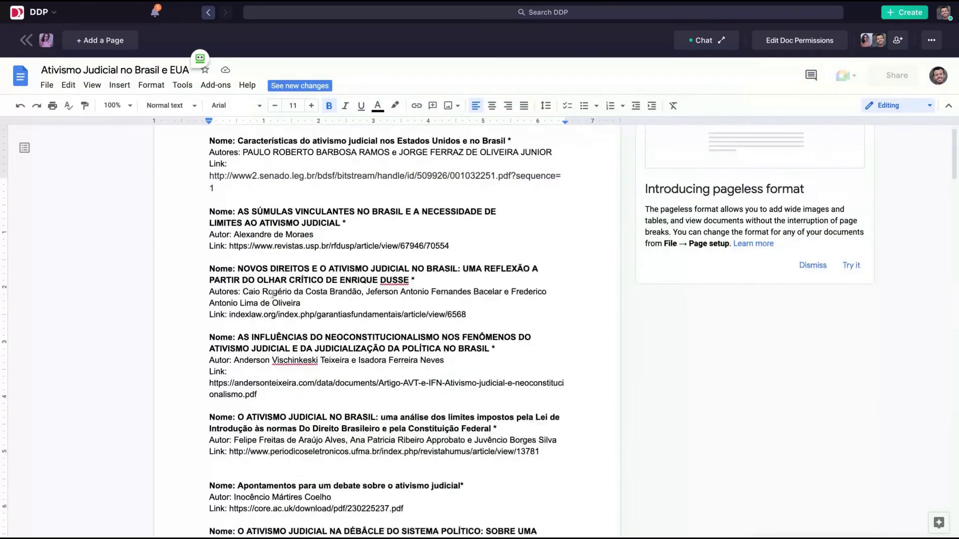
scroll(531, 237, down, 5)
scroll(450, 262, down, 5)
scroll(363, 285, down, 5)
scroll(352, 262, down, 5)
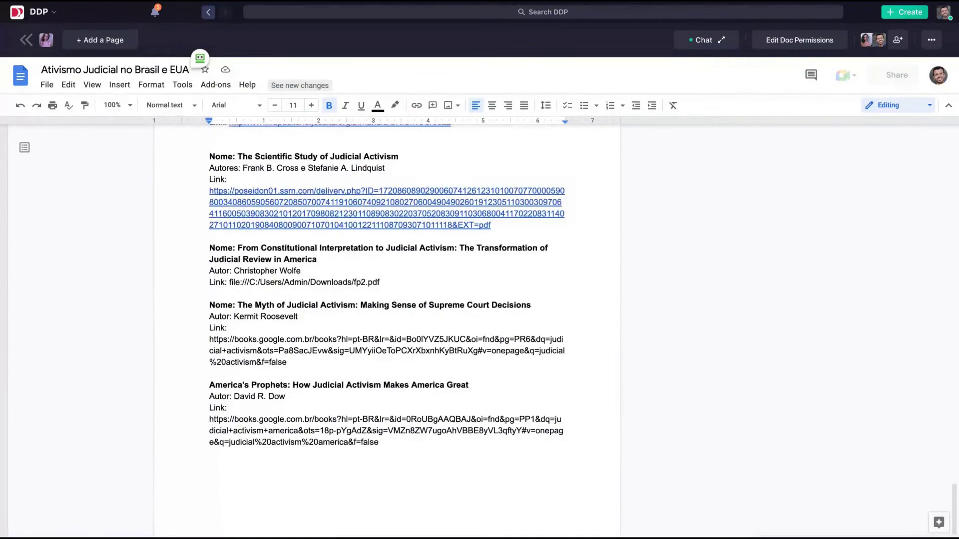
scroll(345, 240, down, 5)
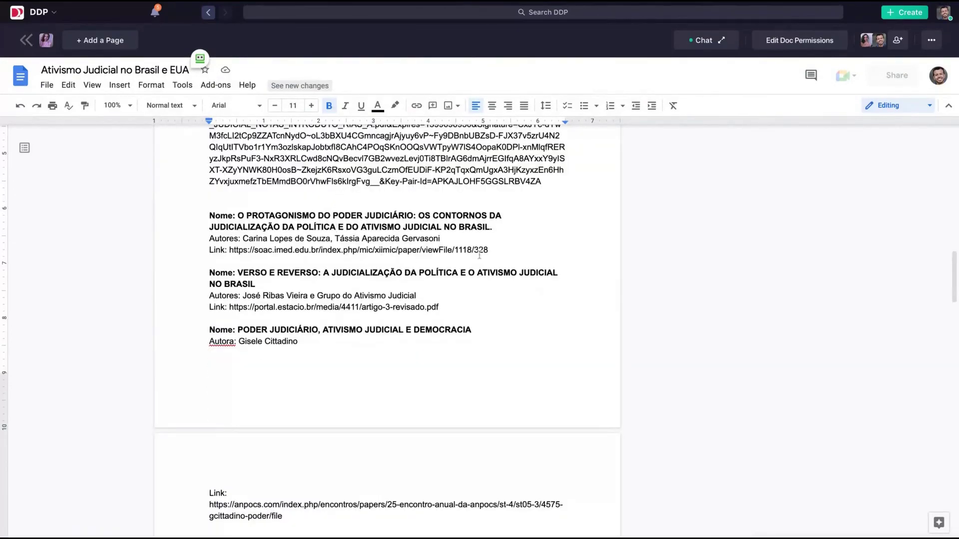
scroll(450, 255, down, 1)
scroll(464, 347, up, 8)
scroll(450, 300, up, 8)
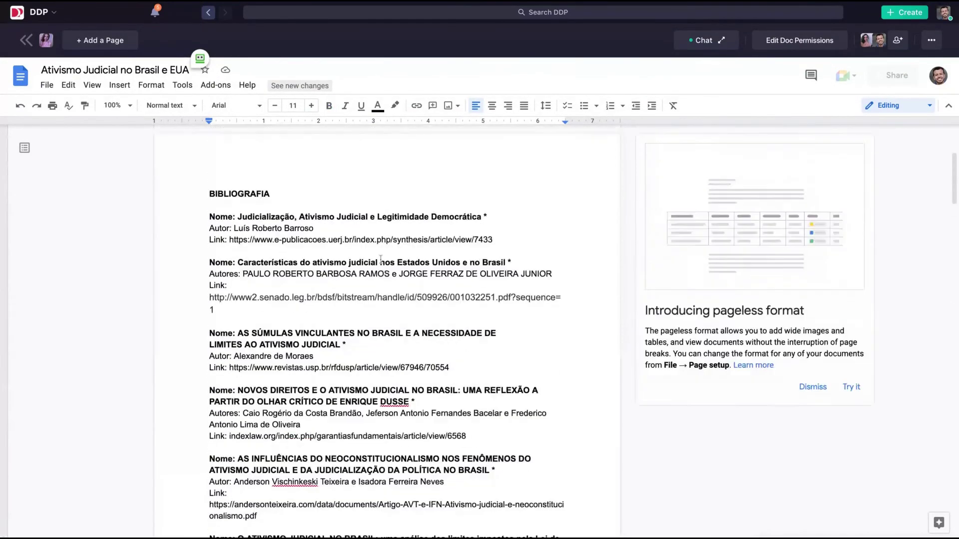
Step: Close the document and move through DDP - Revista, DDP and ABDConst to Direito Novo
click(28, 41)
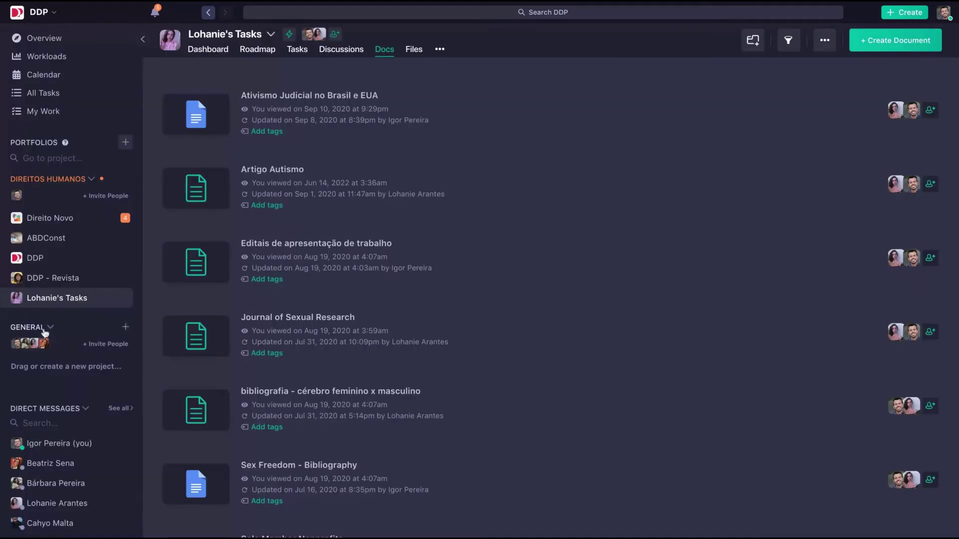
click(43, 278)
click(38, 258)
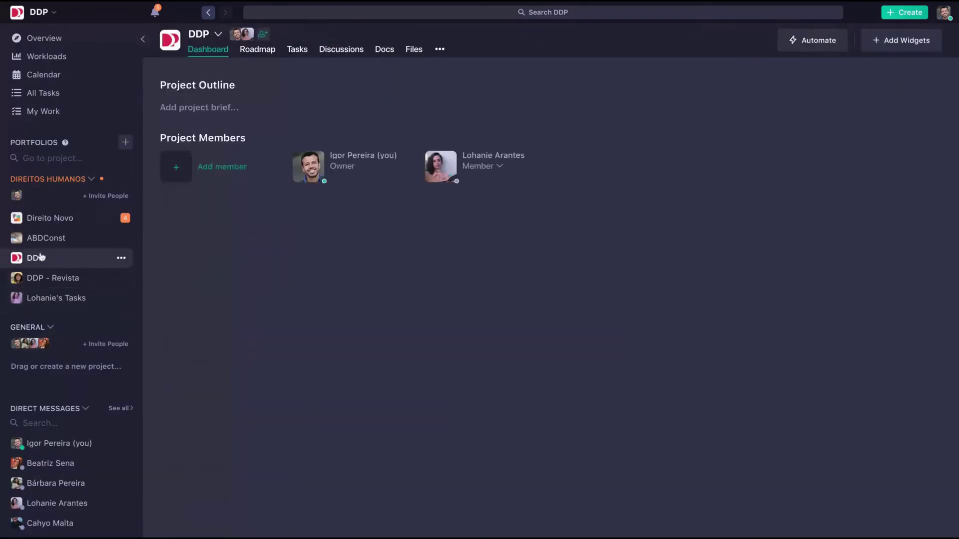
click(43, 240)
click(49, 219)
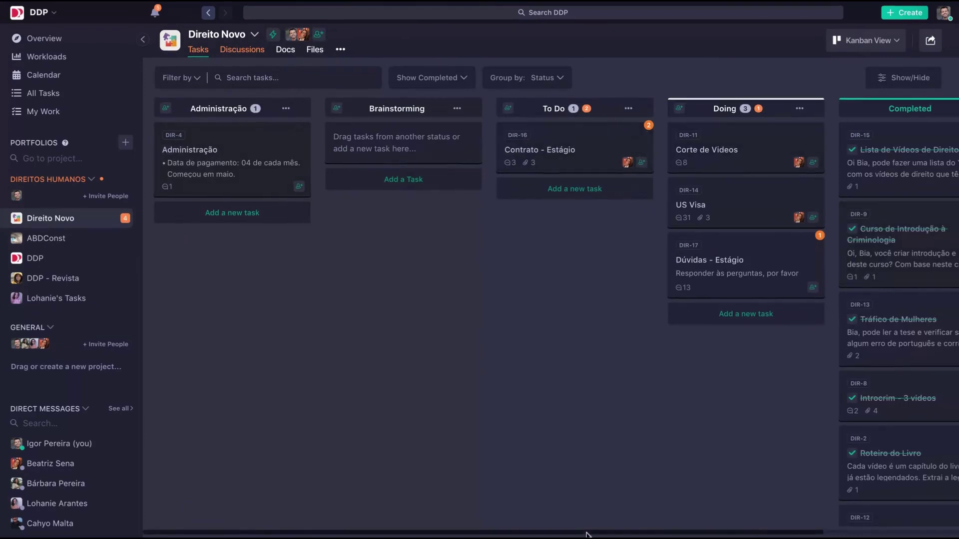
drag(584, 535, 690, 535)
scroll(785, 368, down, 5)
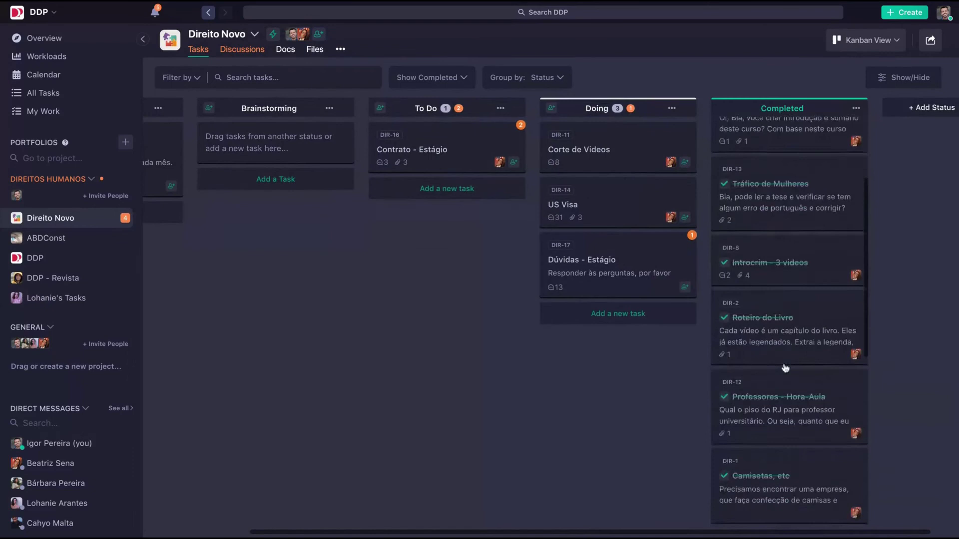
scroll(786, 367, down, 3)
scroll(785, 368, up, 6)
Step: Browse Direito Novo's modules menu, Discussions, Docs and Files, then reopen its task board
click(345, 49)
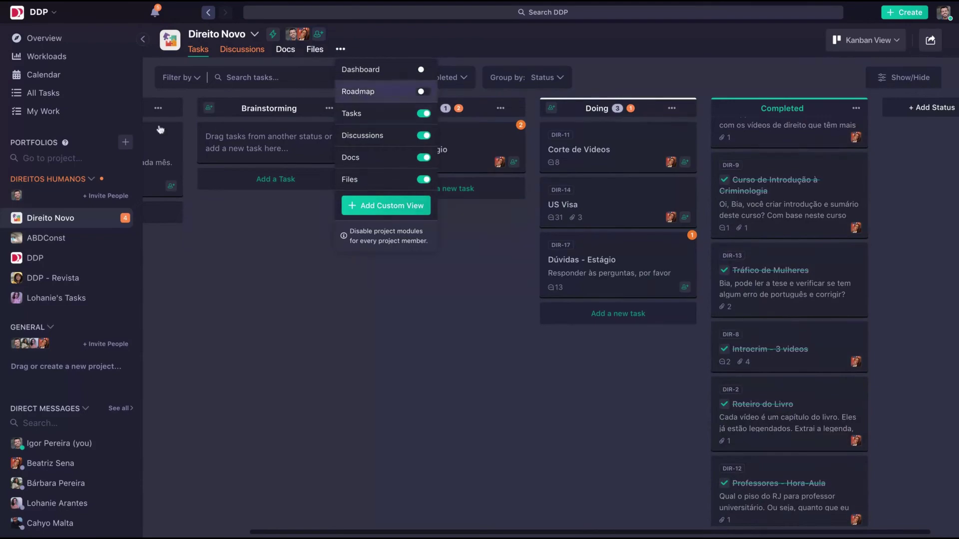
click(196, 56)
click(241, 50)
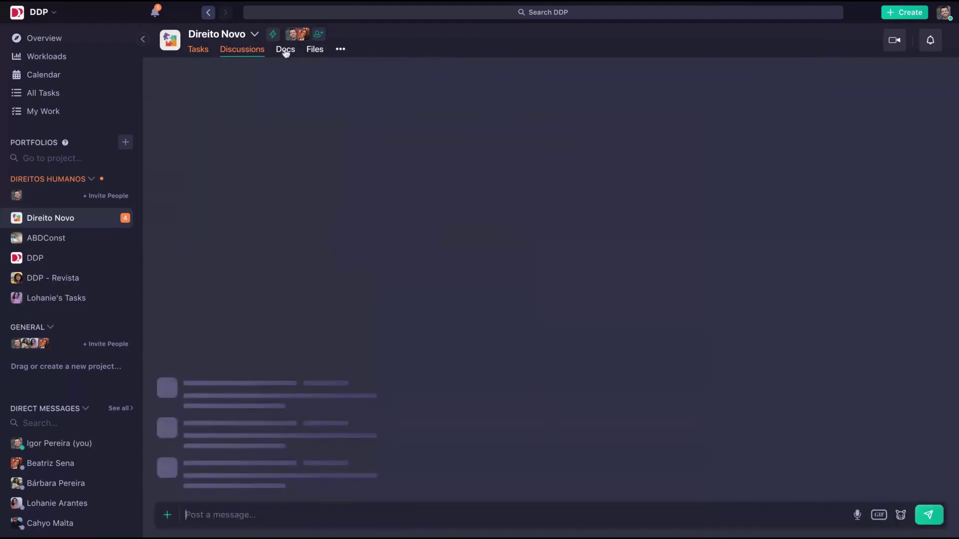
scroll(371, 359, up, 4)
scroll(370, 359, down, 4)
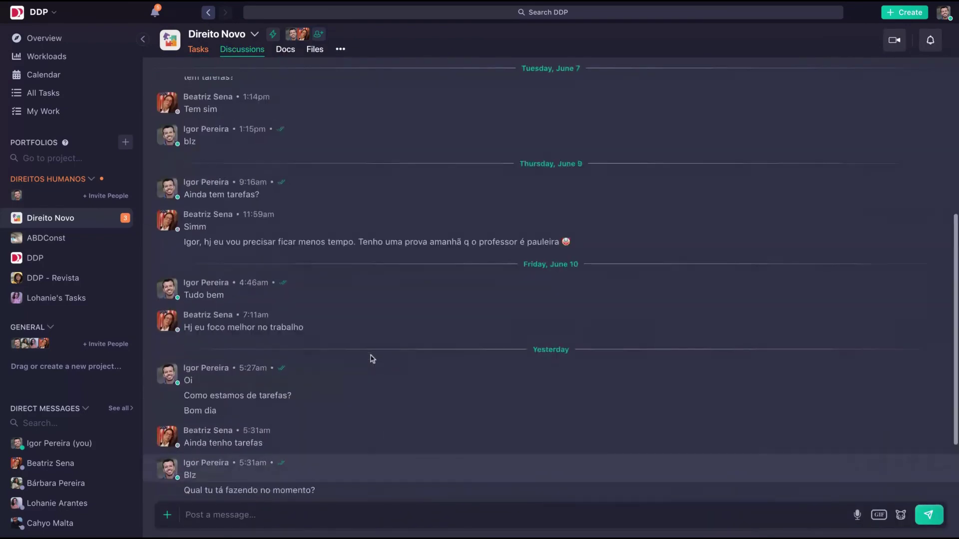
click(285, 50)
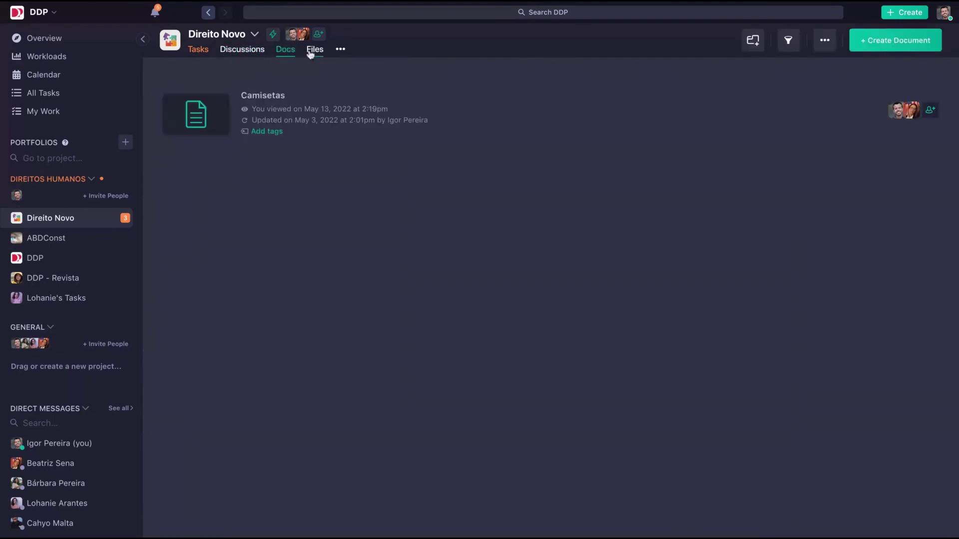
click(314, 50)
scroll(360, 233, down, 5)
scroll(424, 405, down, 3)
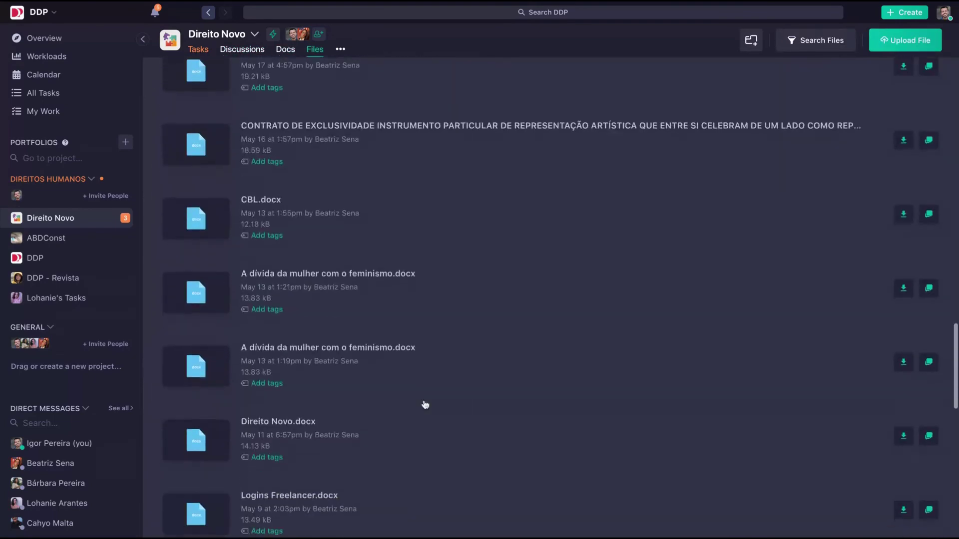
scroll(424, 405, down, 5)
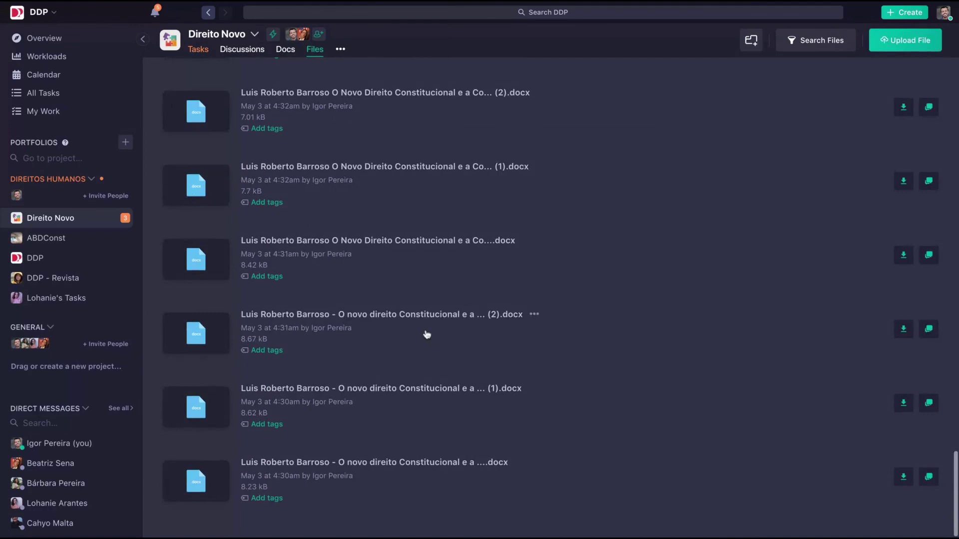
scroll(427, 335, down, 2)
scroll(427, 335, up, 5)
scroll(292, 161, up, 3)
scroll(314, 248, up, 3)
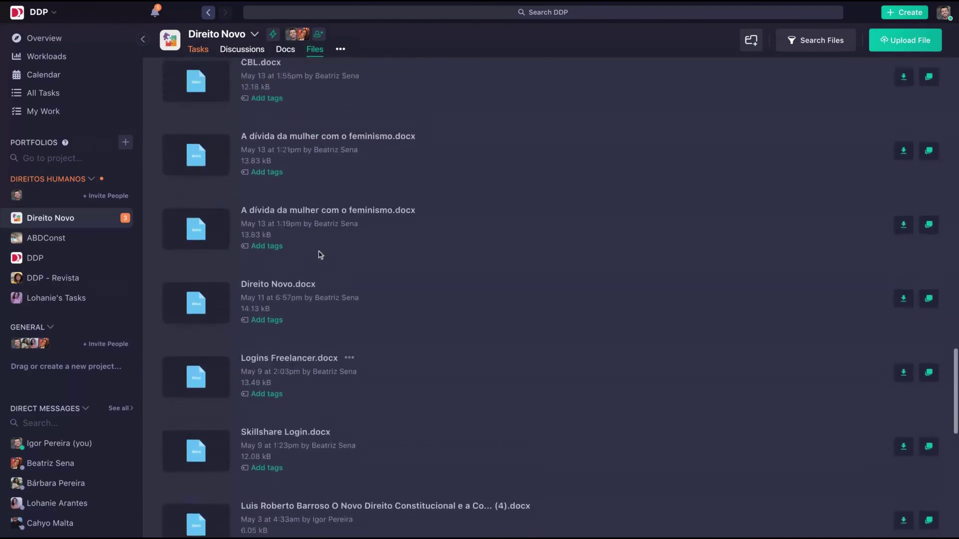
scroll(314, 229, up, 3)
scroll(314, 229, up, 6)
scroll(337, 258, up, 3)
scroll(255, 277, up, 3)
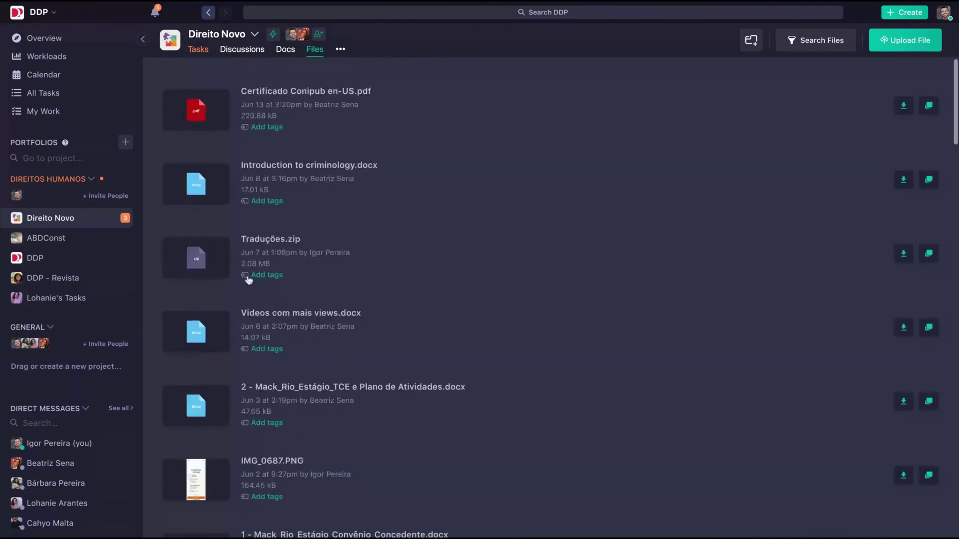
scroll(279, 307, up, 2)
scroll(278, 306, down, 5)
scroll(278, 306, down, 5)
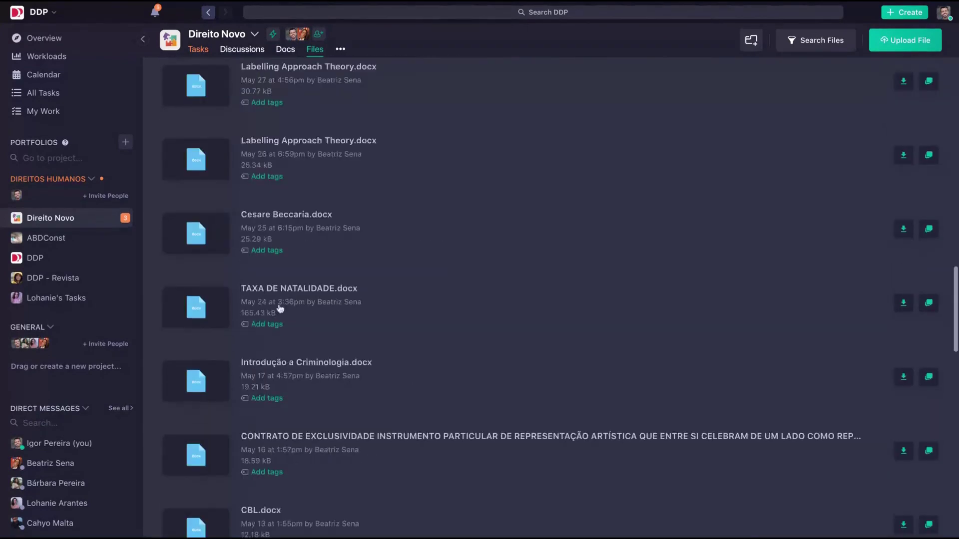
scroll(279, 307, down, 5)
scroll(279, 307, up, 5)
scroll(278, 306, up, 5)
click(46, 218)
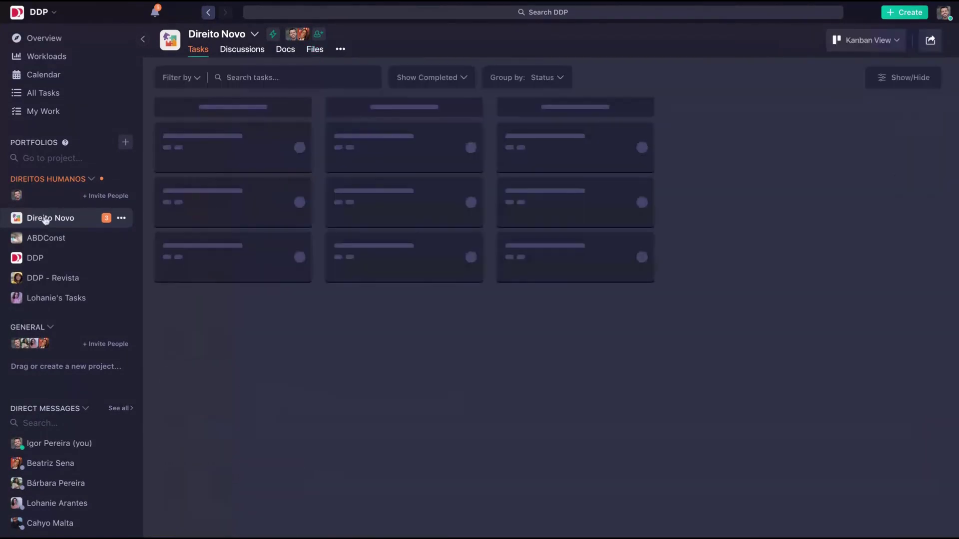